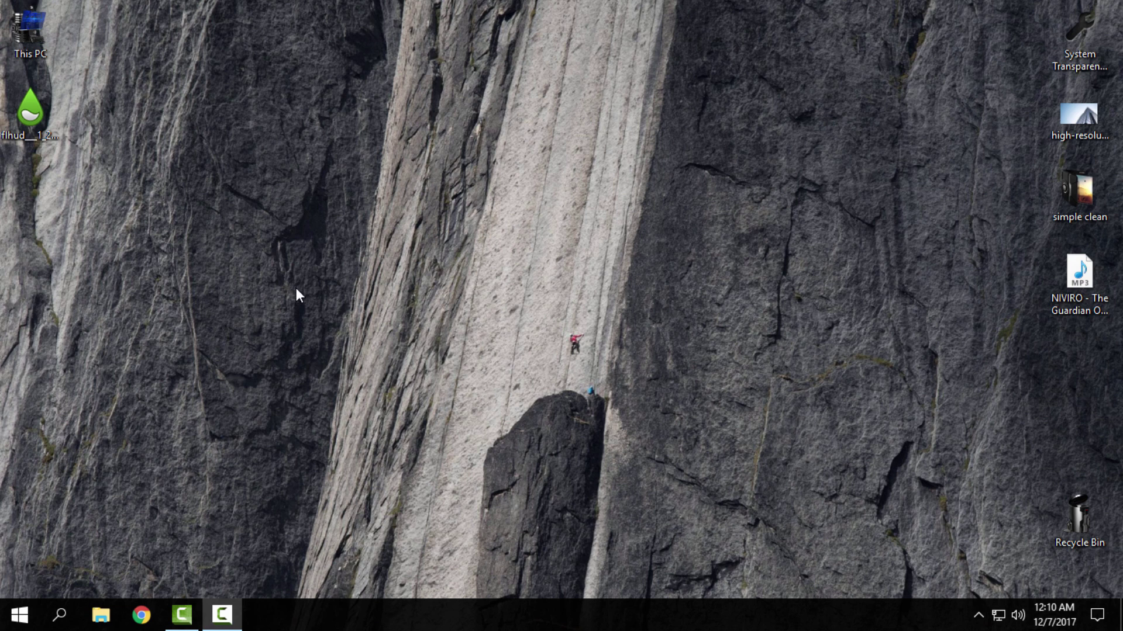
Install the FLHUD skin from its .rmskin file and raise the NOTHING PLAYING player bar slightly.
click(55, 153)
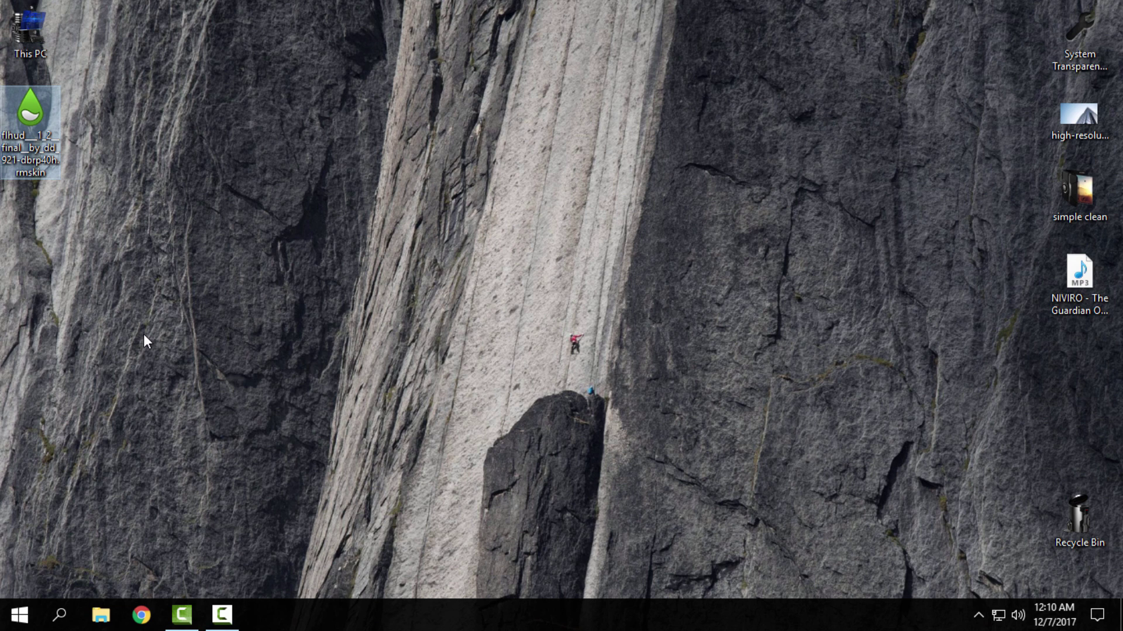
right_click(86, 194)
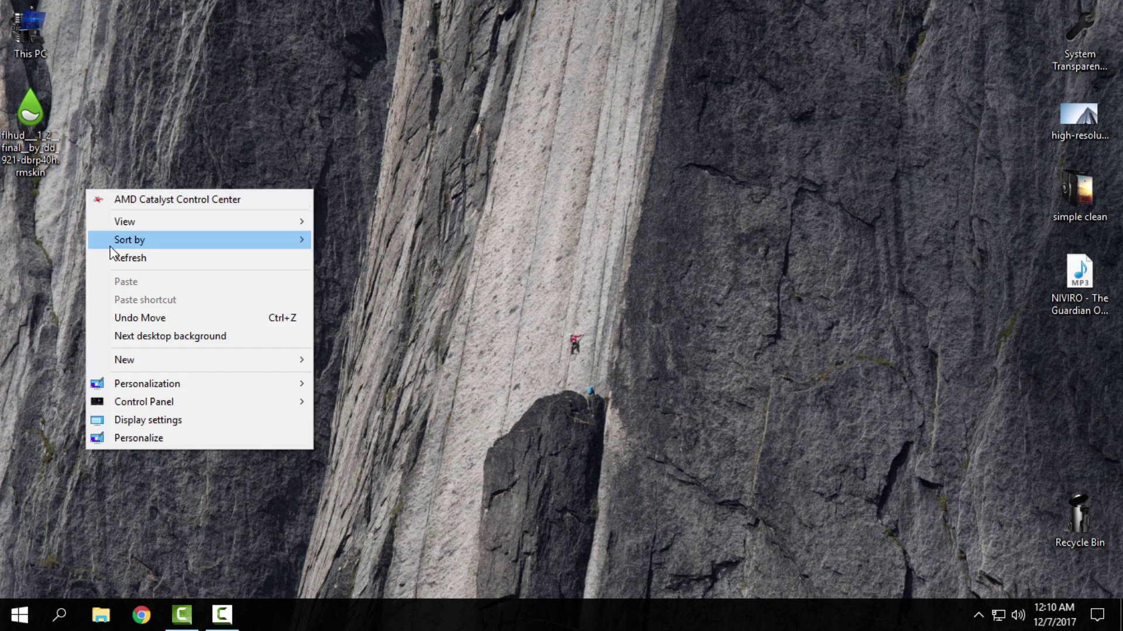
click(111, 255)
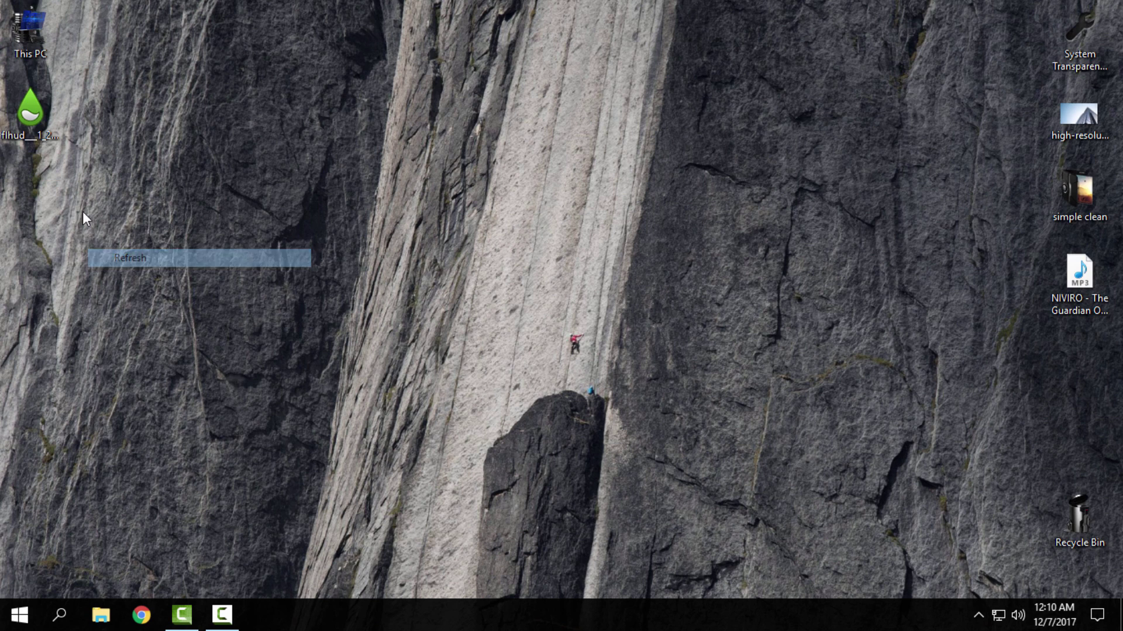
double_click(37, 128)
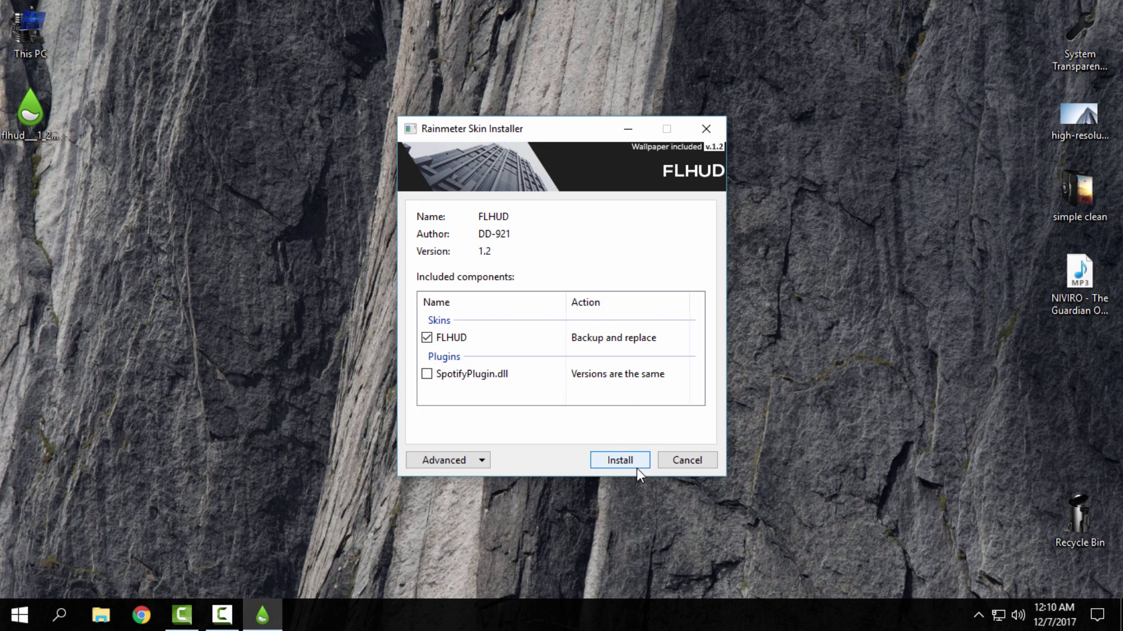
click(637, 462)
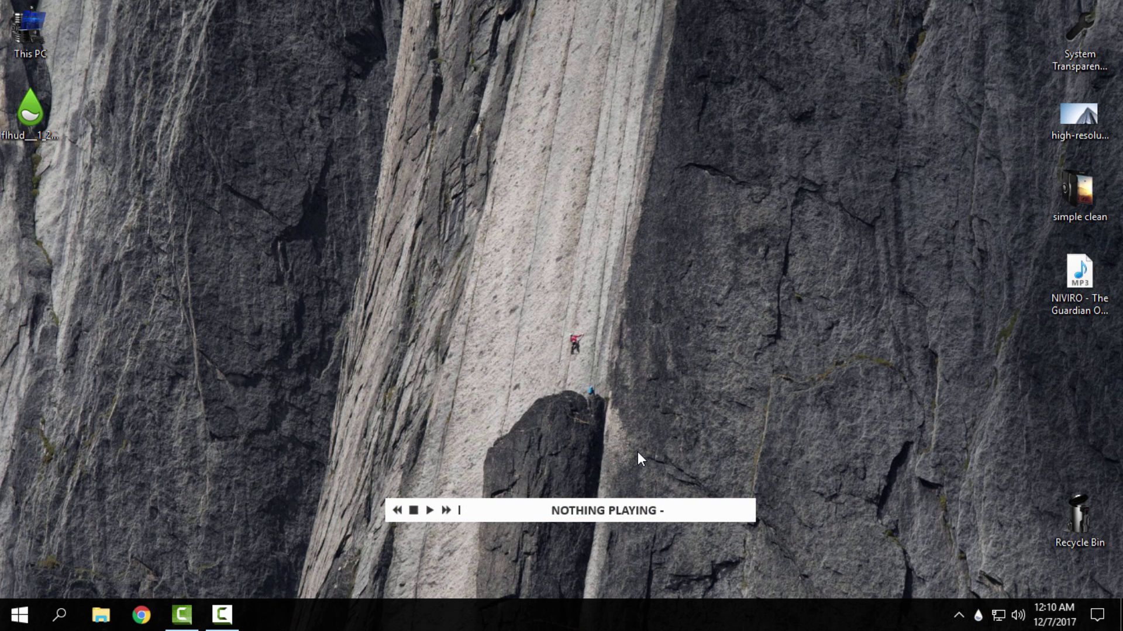
drag(540, 507, 523, 444)
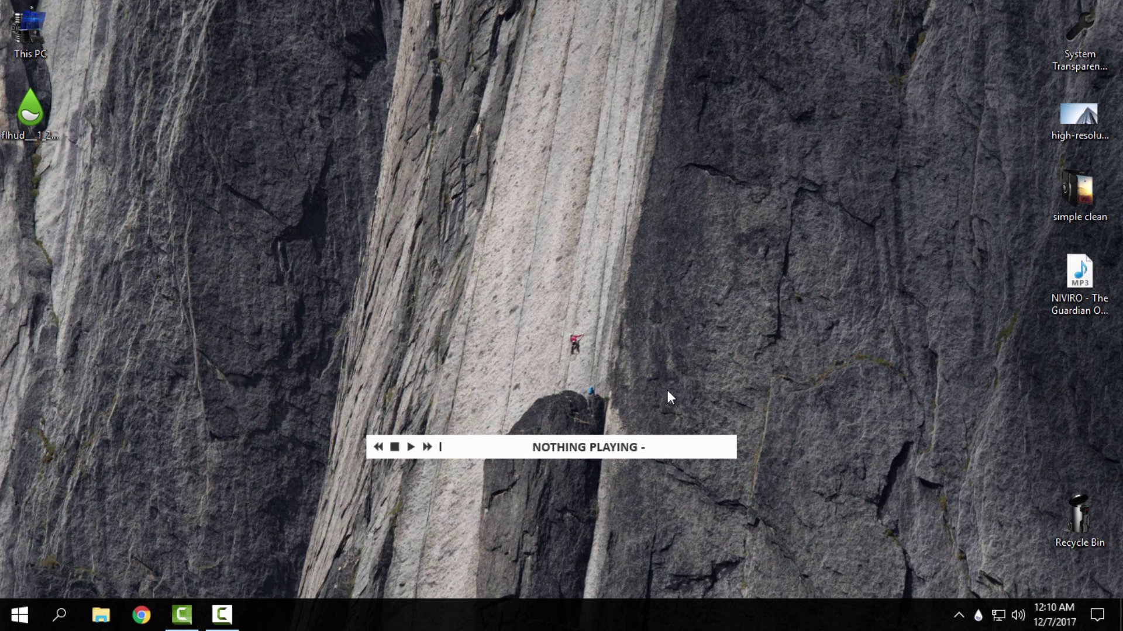
click(977, 615)
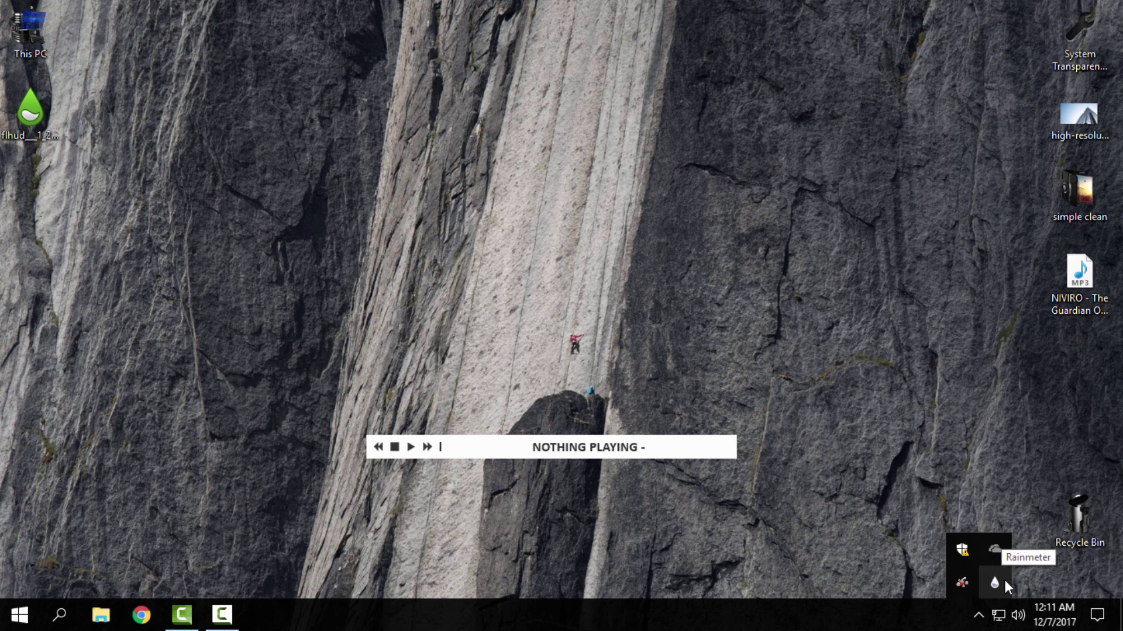
Open Manage Rainmeter from the tray and expand FLHUD > Launcher to reach Launcher.ini.
right_click(995, 586)
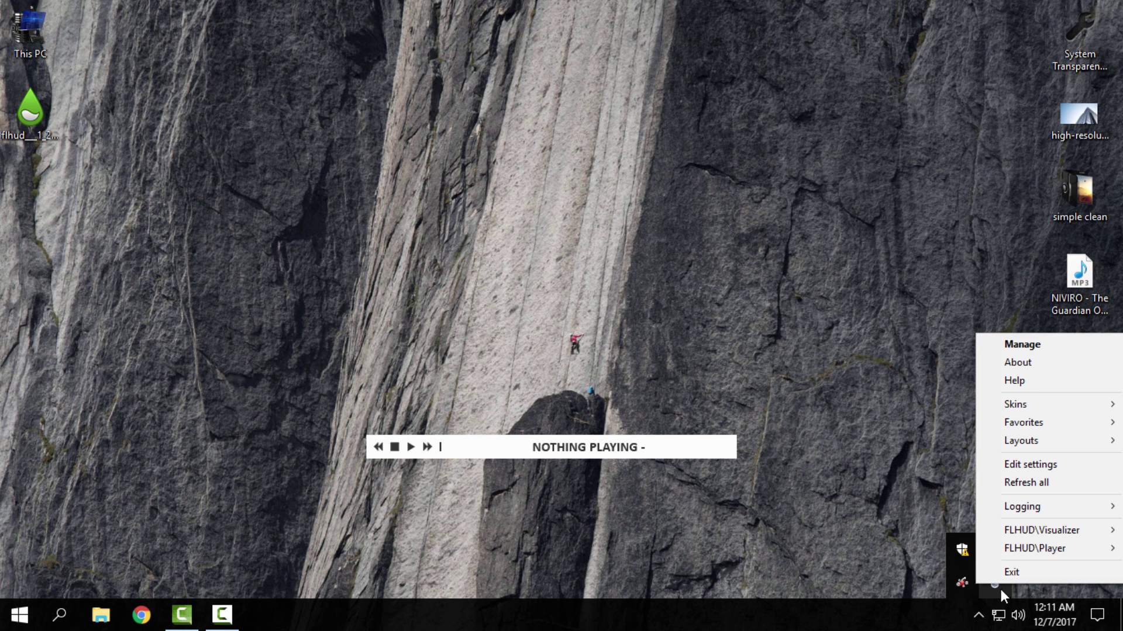
click(1023, 345)
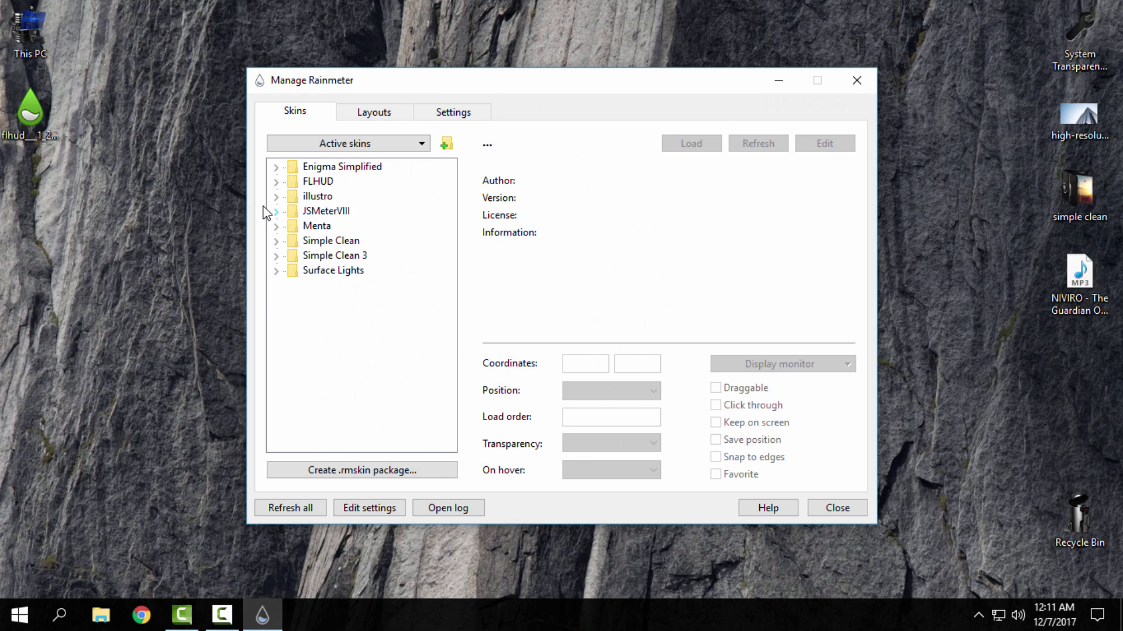
click(325, 168)
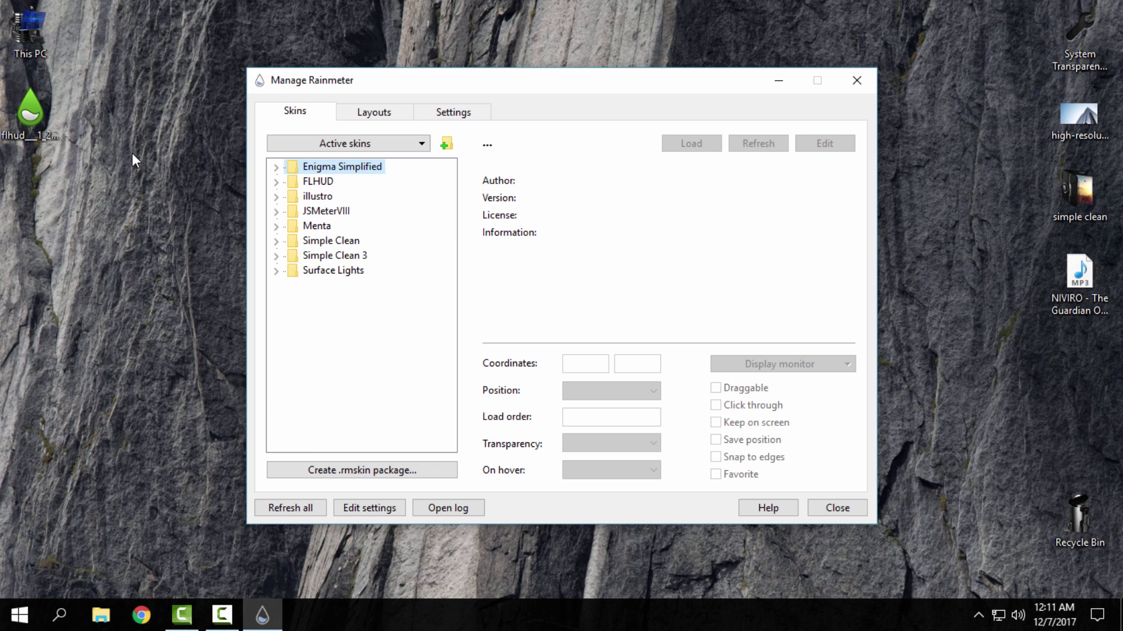
click(313, 185)
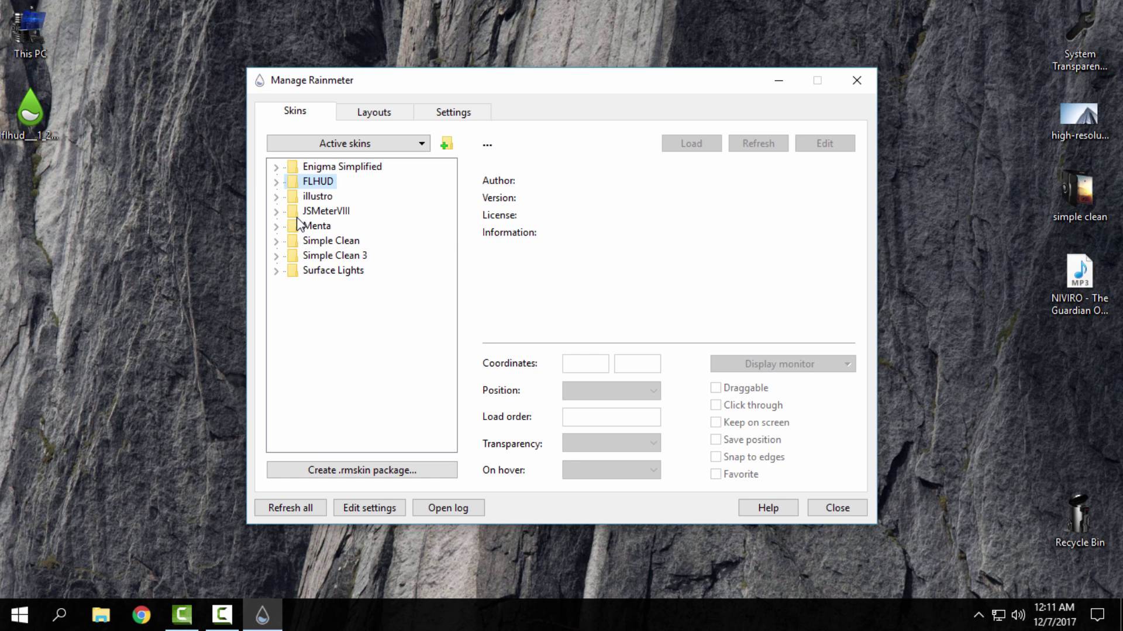
click(276, 182)
click(338, 198)
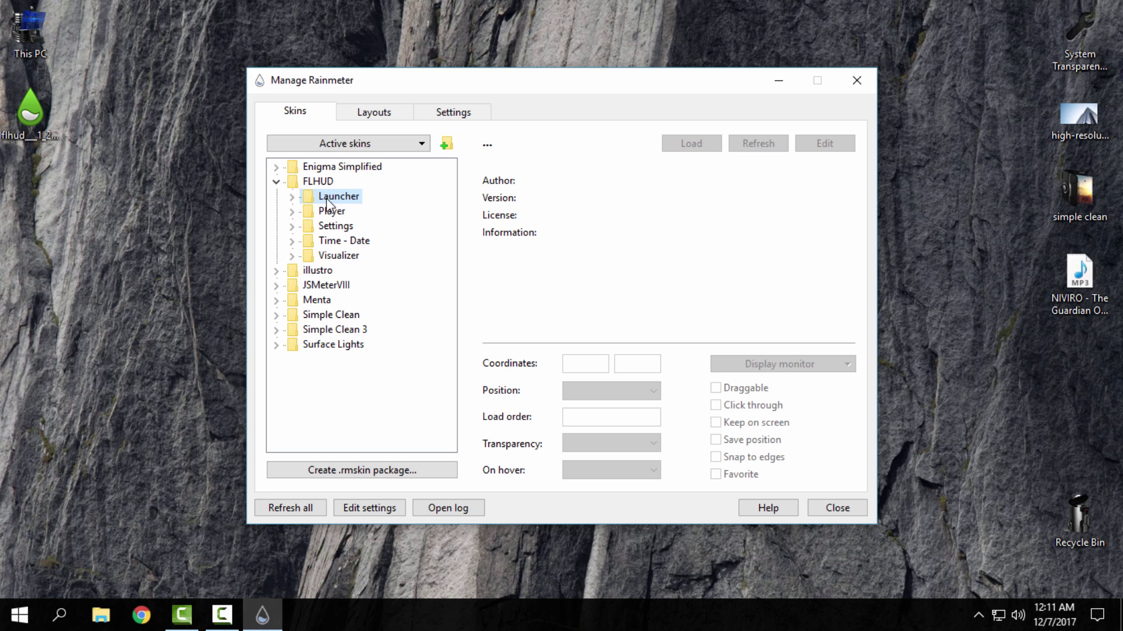
click(291, 198)
right_click(343, 212)
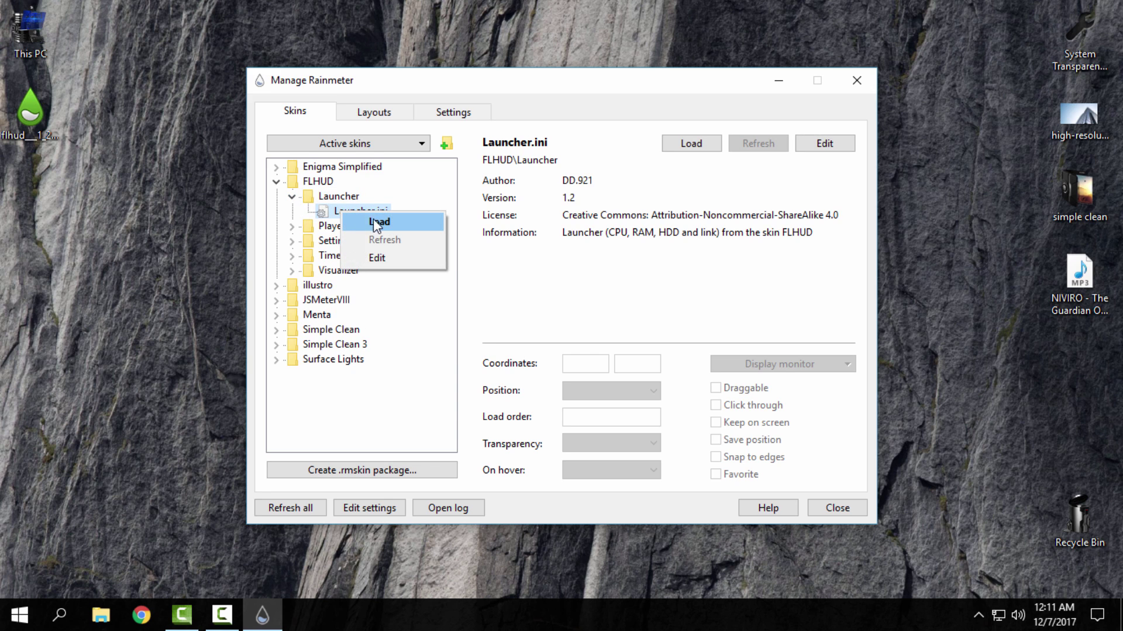
Load FLHUD's Launcher.ini skin onto the desktop.
click(420, 224)
click(292, 198)
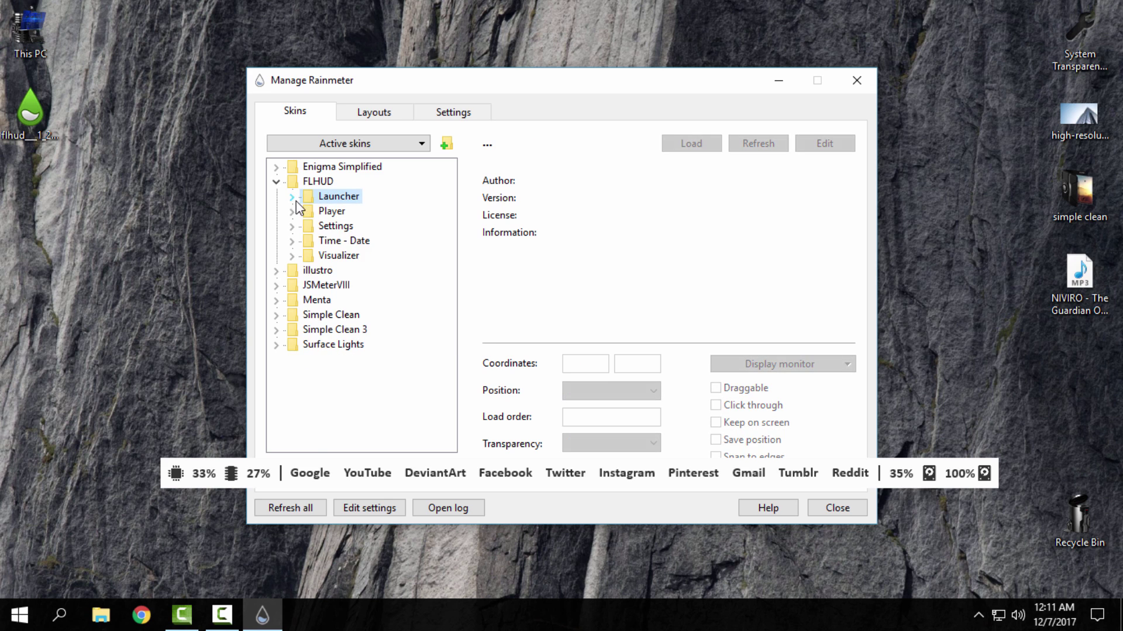
click(291, 211)
right_click(333, 226)
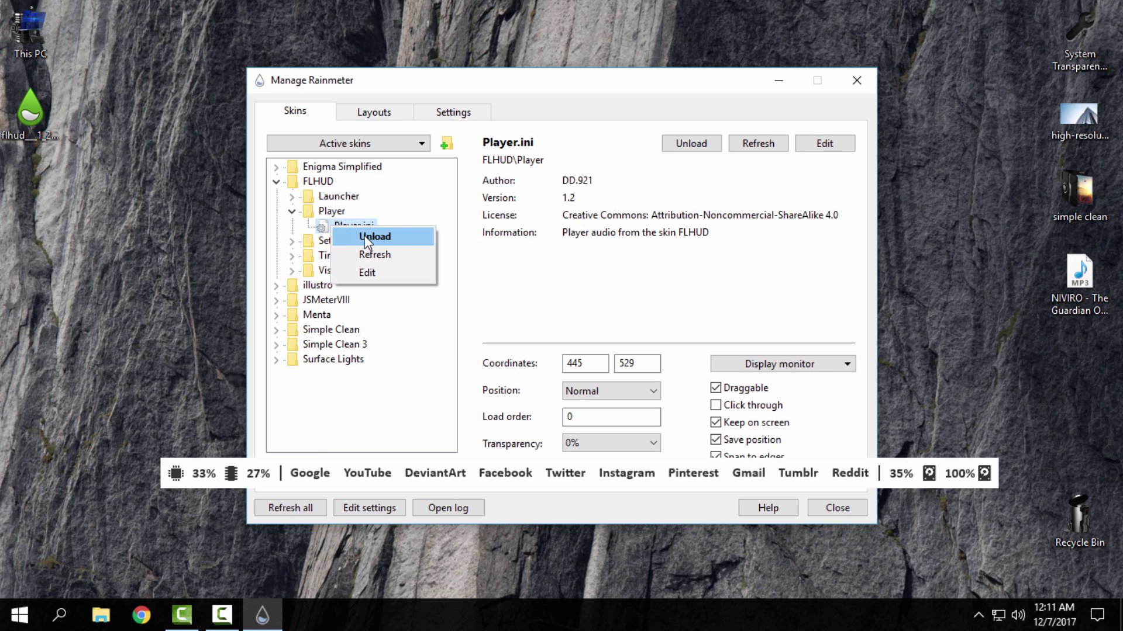
click(292, 211)
Under Settings > Extra, load then unload Position Help (1440p).ini, then select Settings.ini.
click(292, 227)
right_click(334, 241)
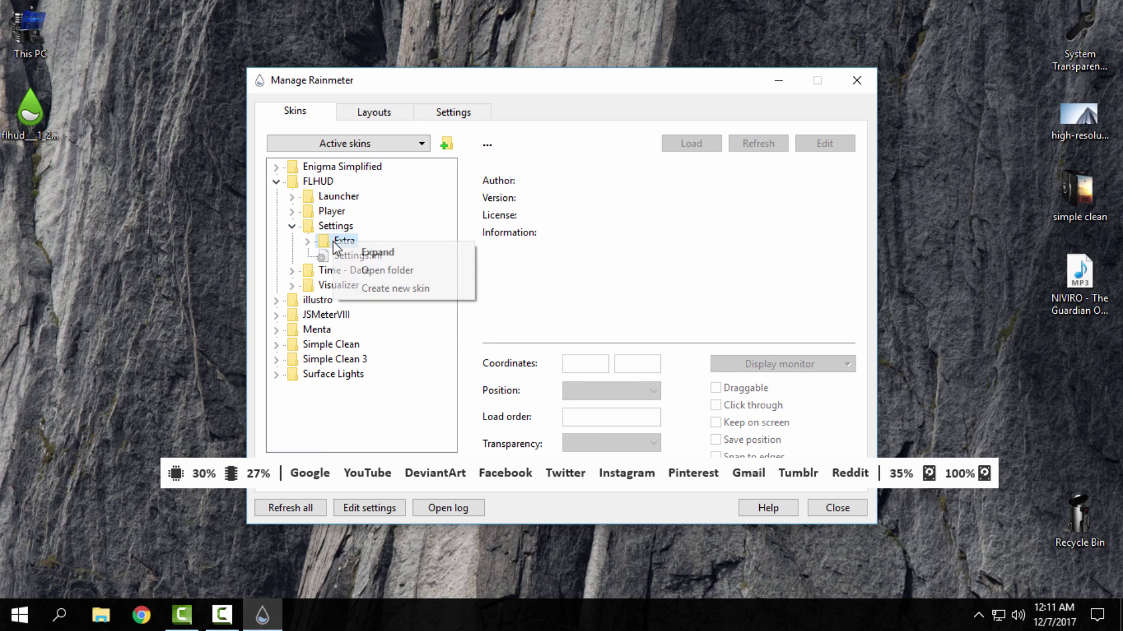
click(307, 241)
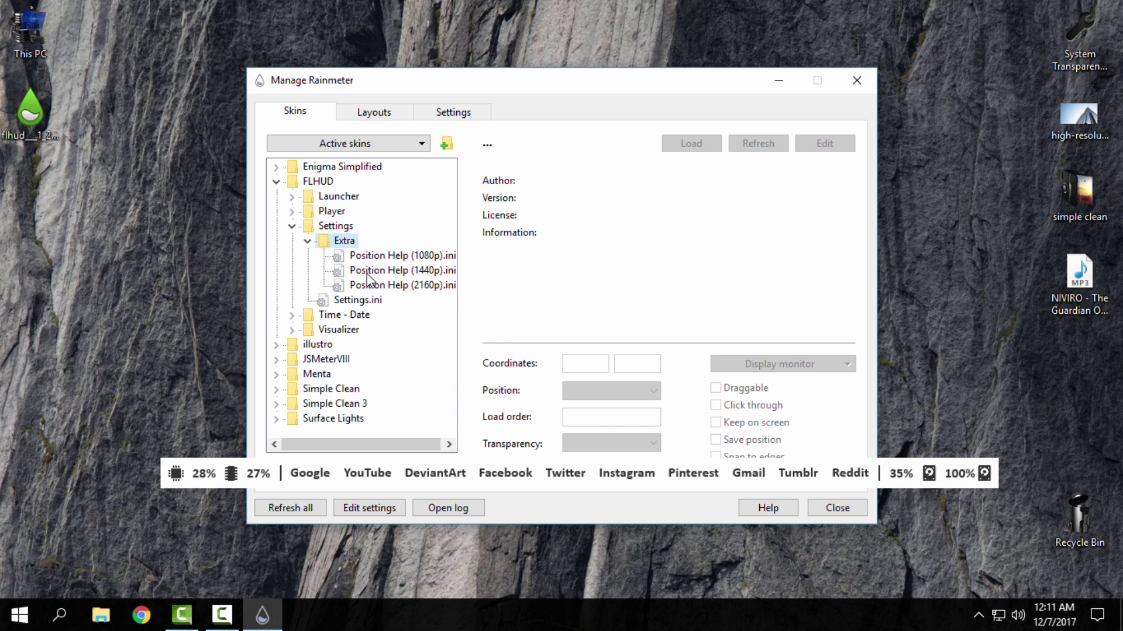
click(395, 258)
click(385, 271)
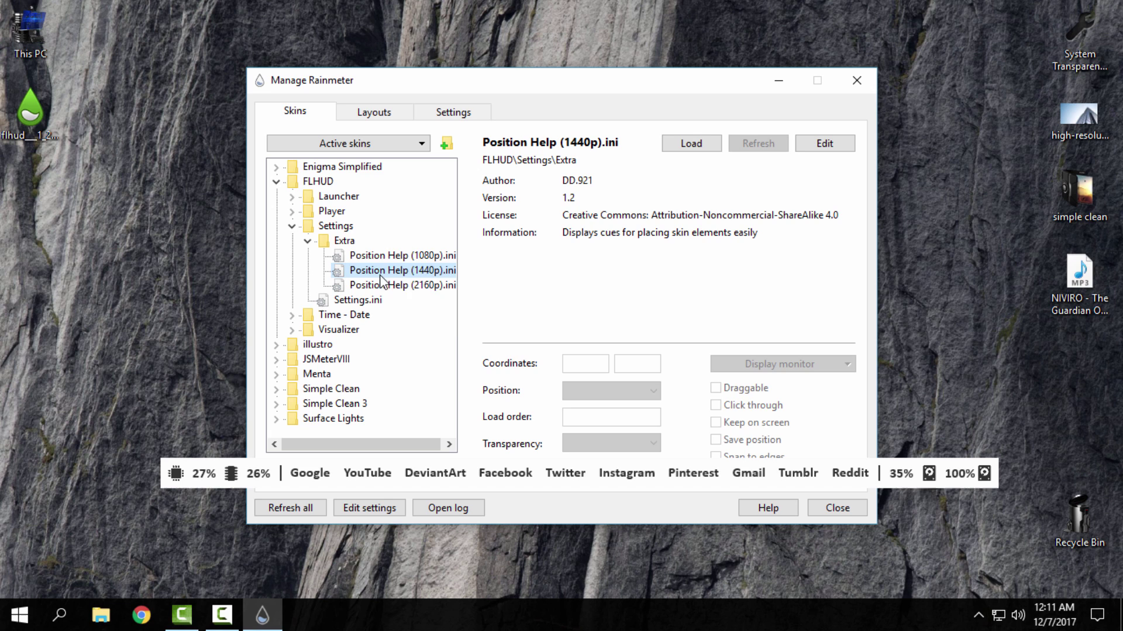
right_click(386, 272)
click(398, 281)
right_click(390, 270)
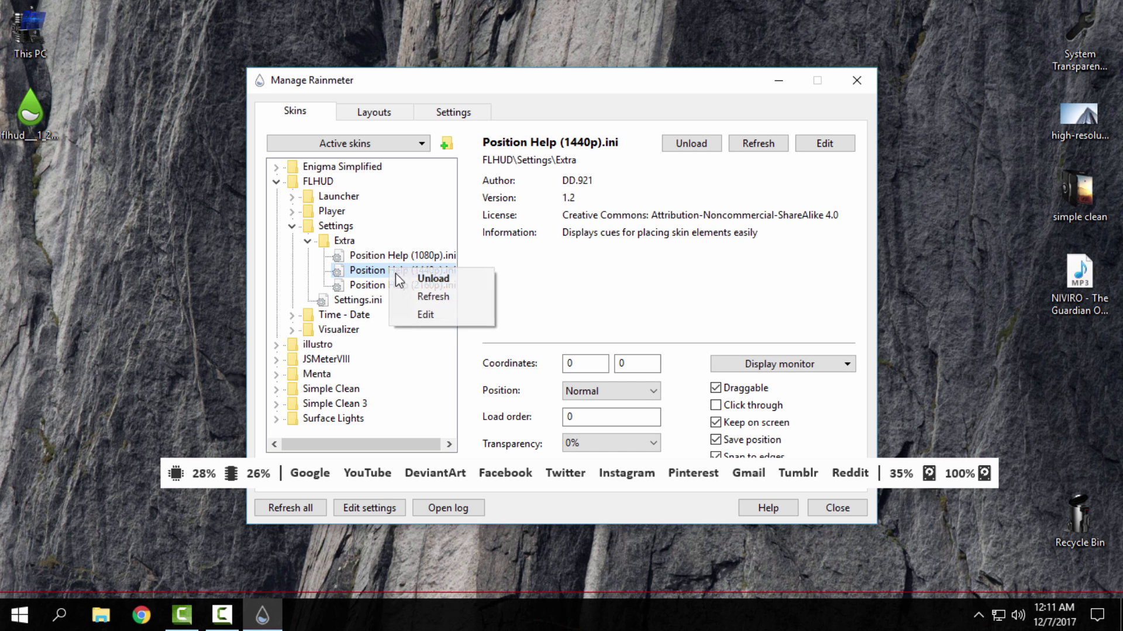
click(403, 276)
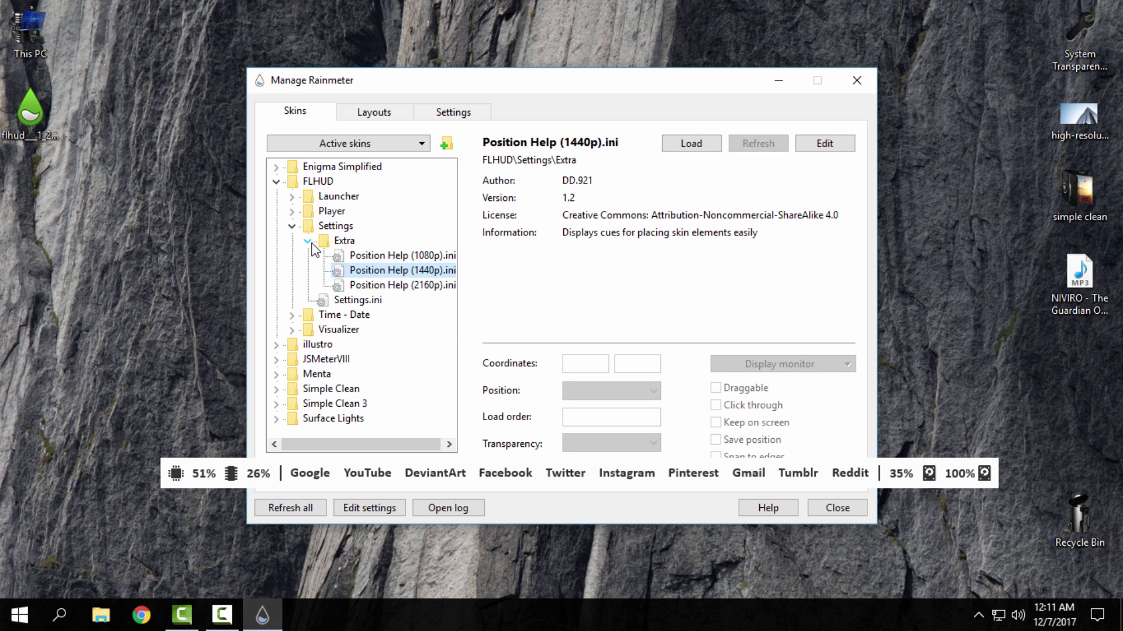
click(307, 241)
click(358, 256)
right_click(364, 260)
click(369, 268)
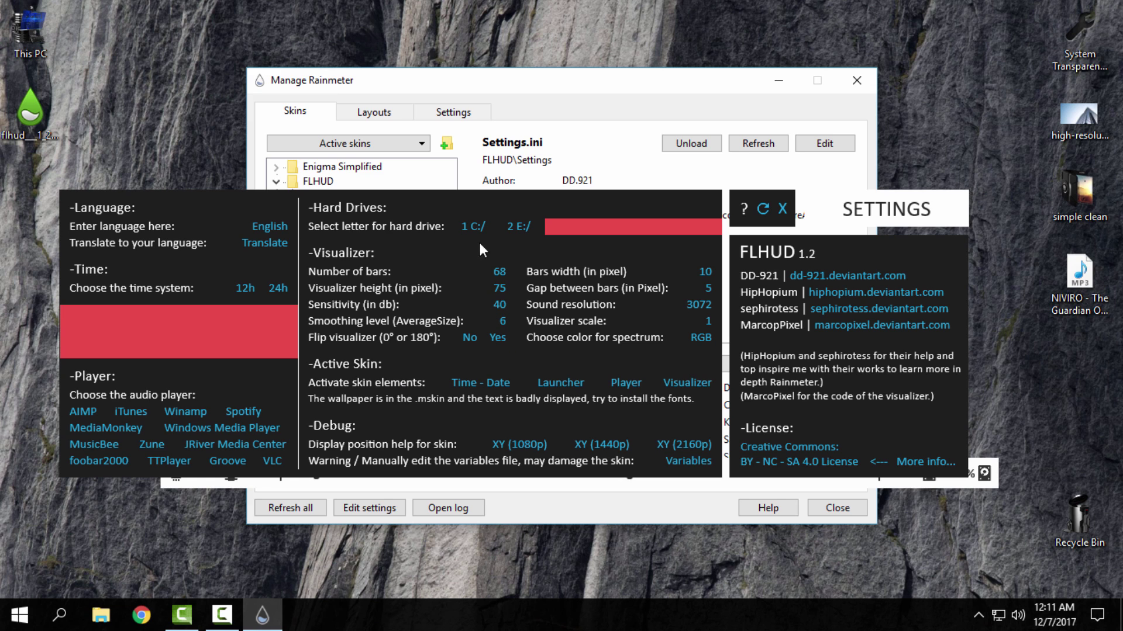
right_click(454, 218)
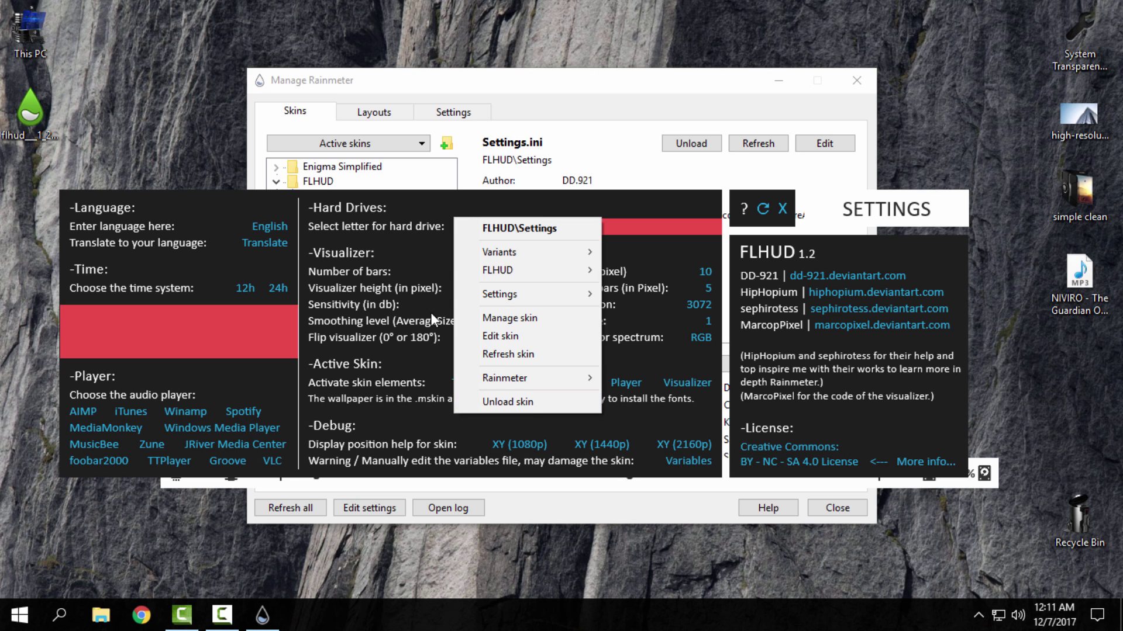
click(437, 208)
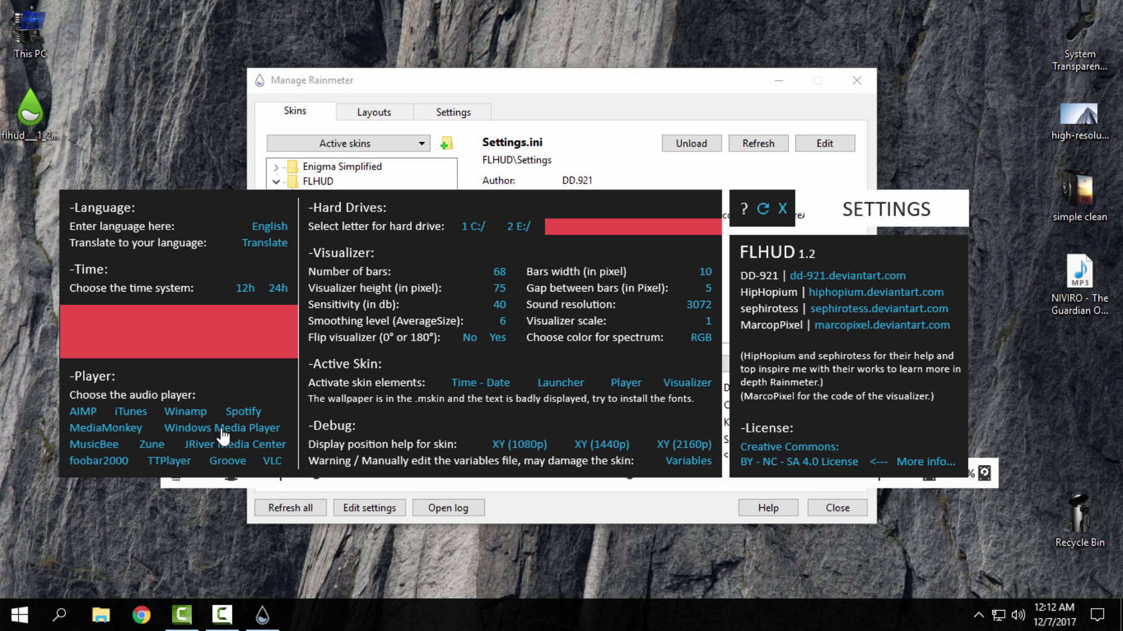
right_click(352, 254)
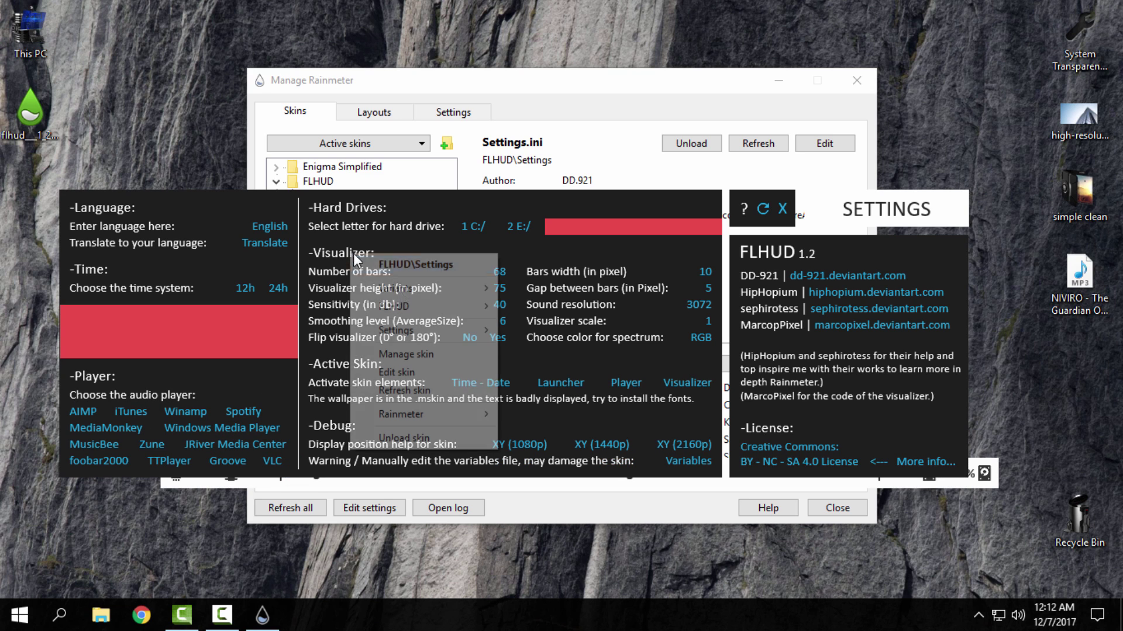
click(394, 438)
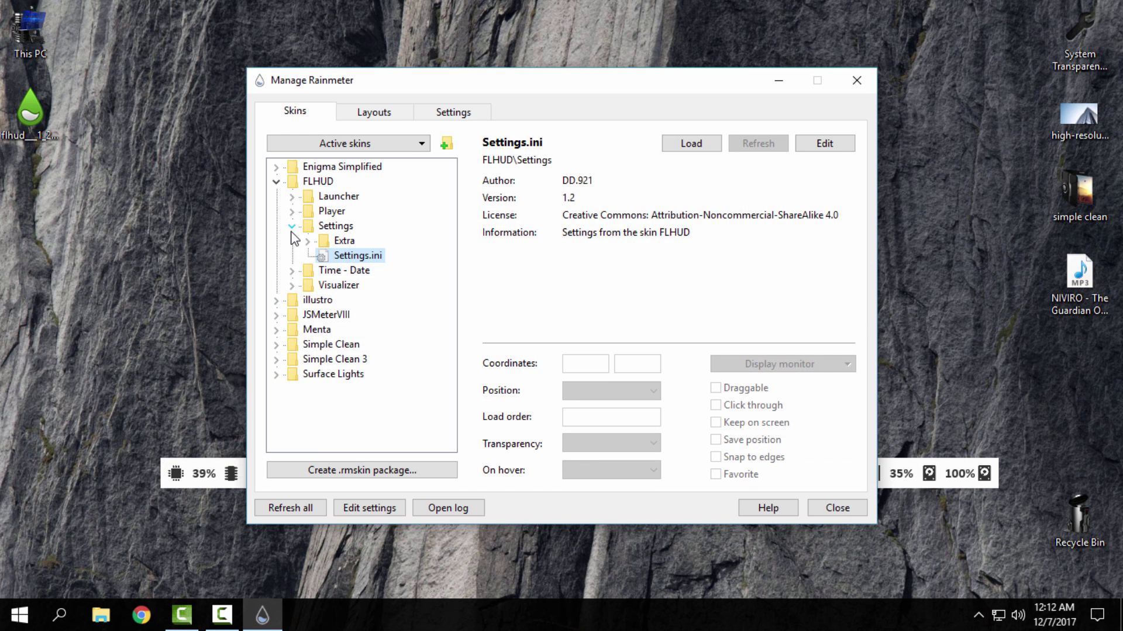
Load the FLHUD Time - Date.ini clock skin.
click(292, 240)
click(377, 271)
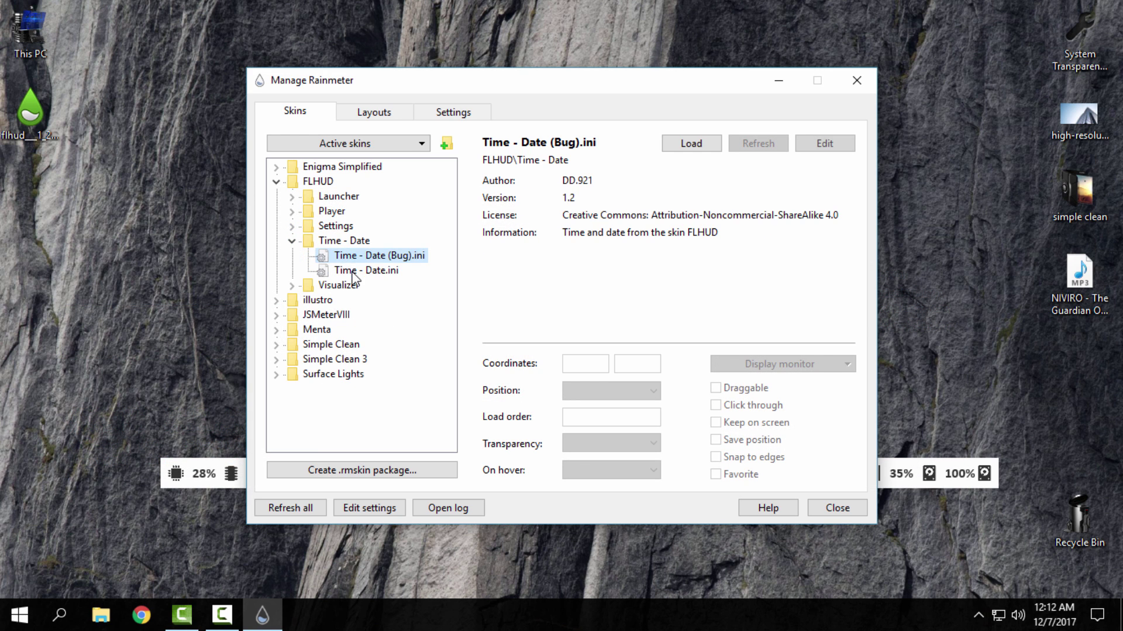
right_click(381, 272)
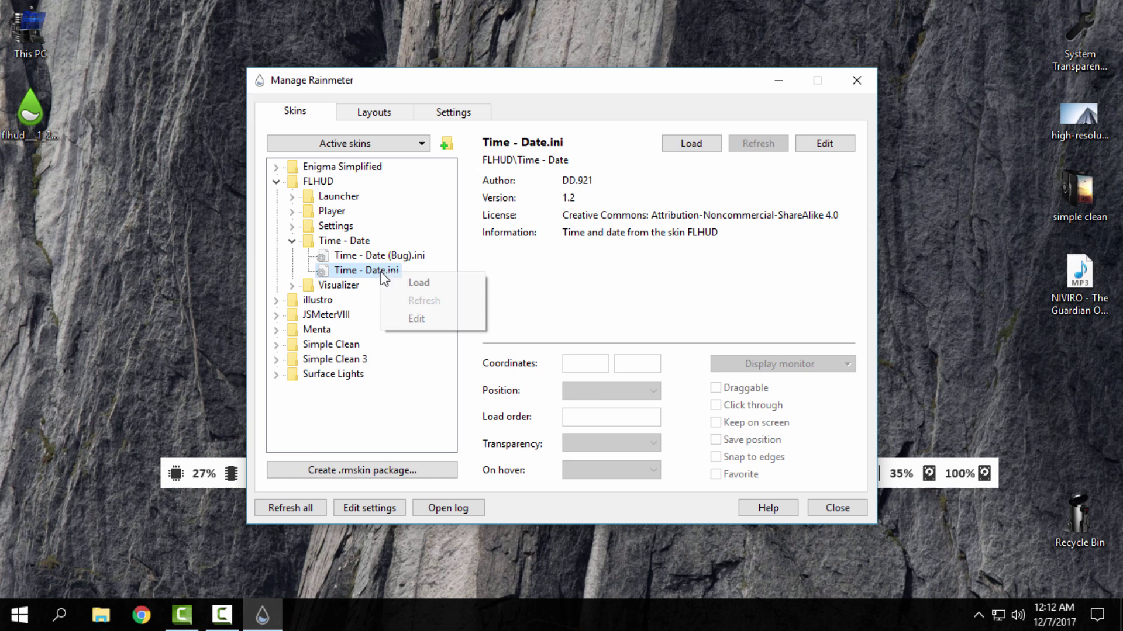
click(396, 285)
click(292, 242)
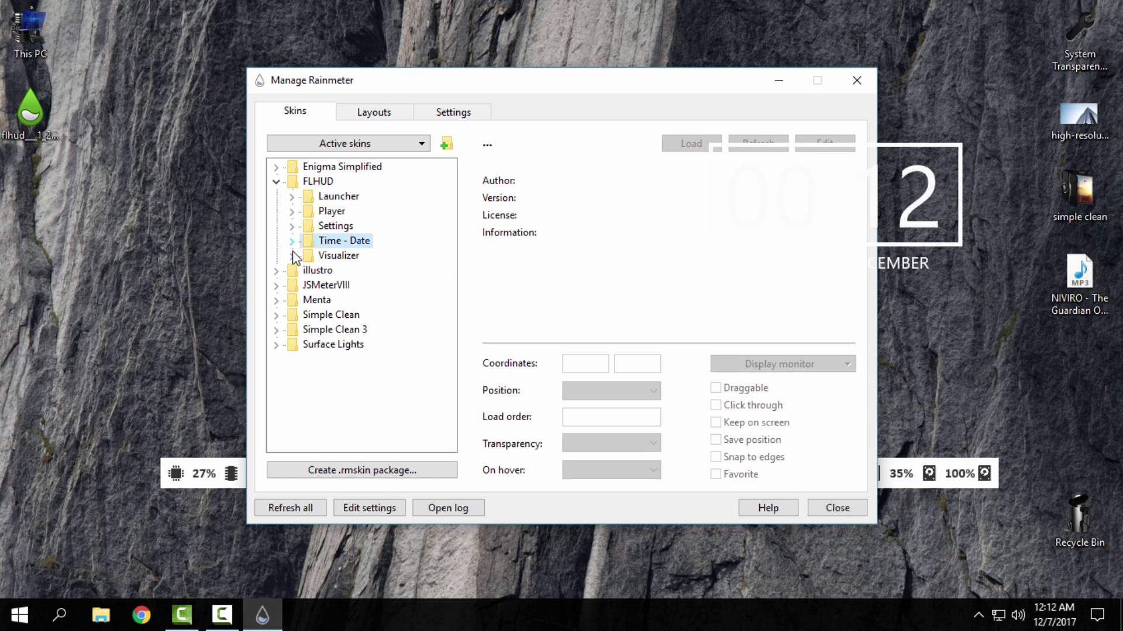
Unload the FLHUD Visualizer.ini skin.
click(292, 256)
click(361, 271)
right_click(363, 273)
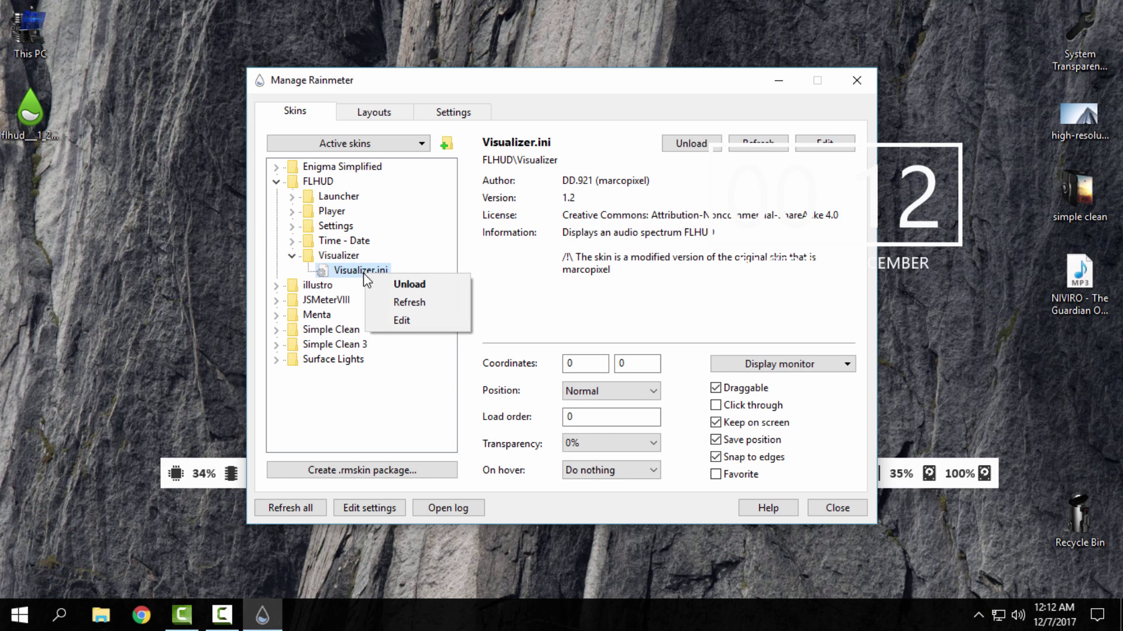
click(354, 292)
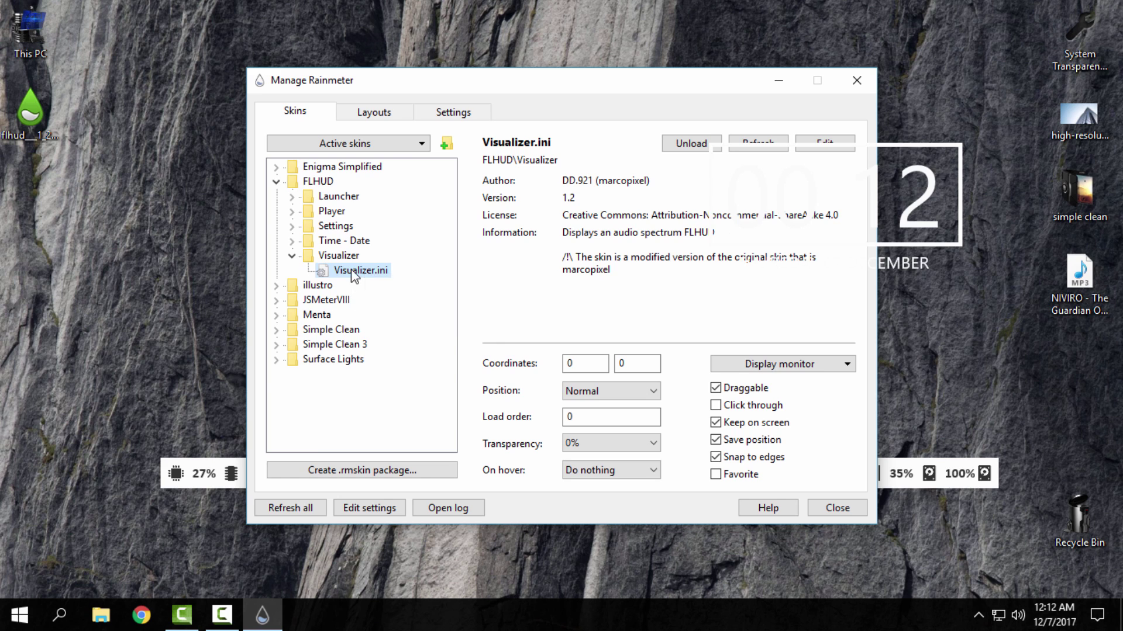
right_click(367, 272)
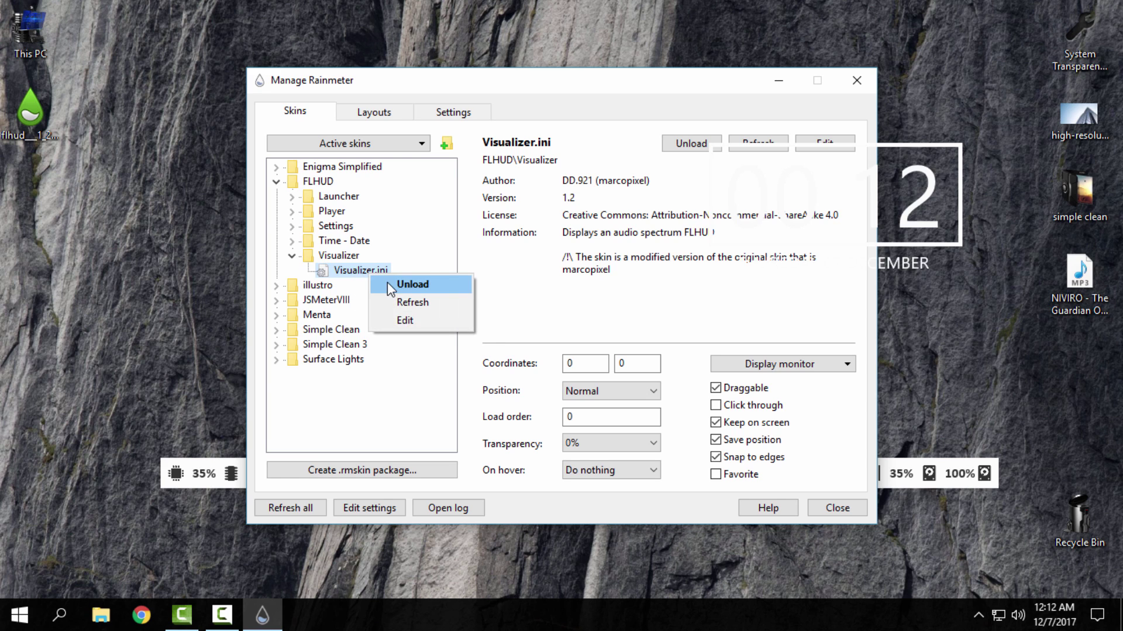
click(412, 284)
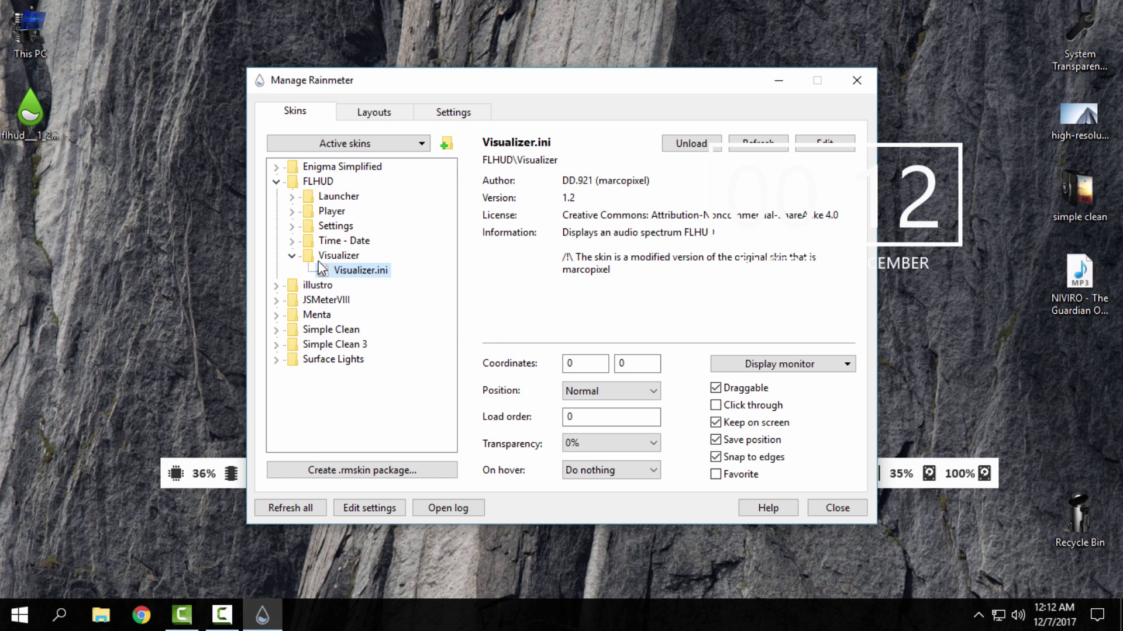
Close the skin manager, raise the player and launcher bars, and move the clock left and down.
click(857, 80)
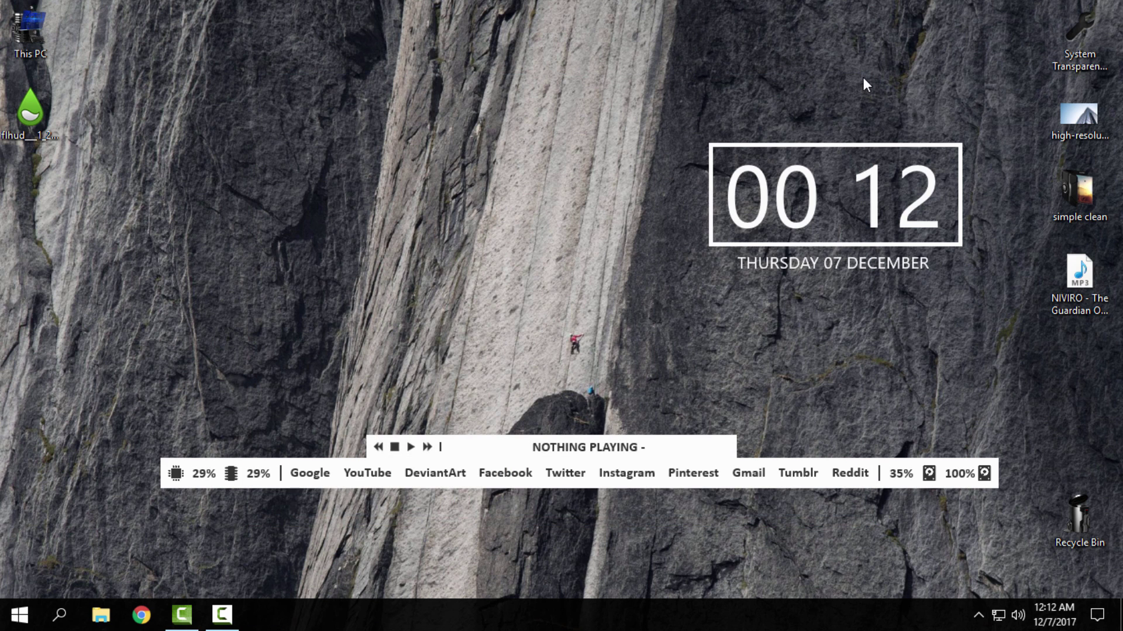
drag(497, 446, 493, 404)
drag(476, 468, 472, 455)
drag(710, 247, 676, 262)
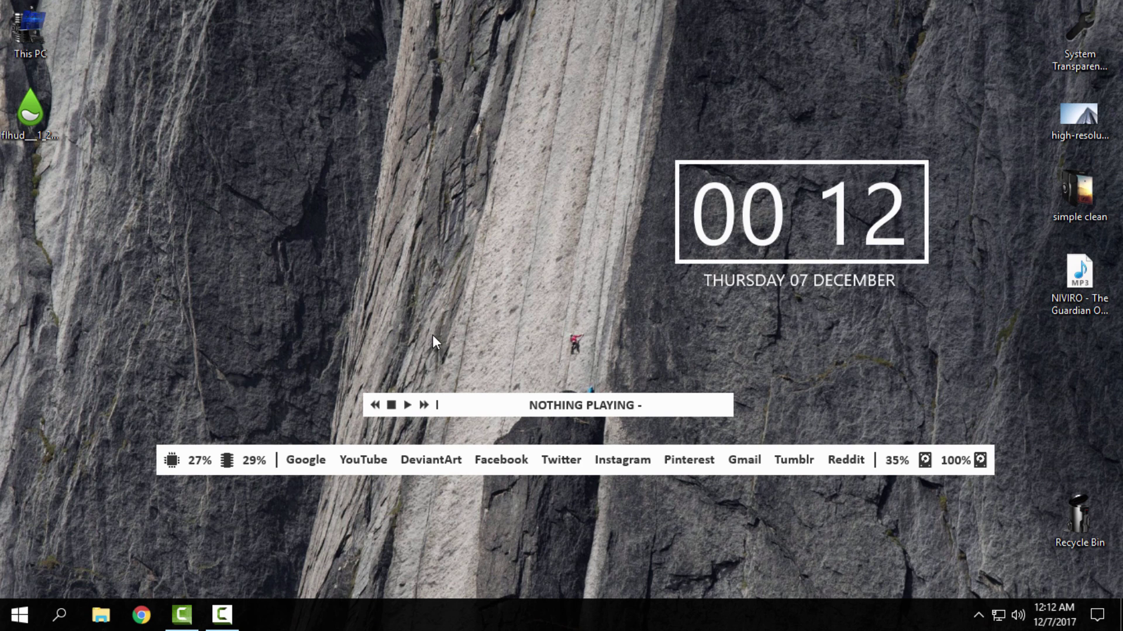
Browse to Documents > Rainmeter > Skins > FLHUD and open Wallpaper.png in Photos.
click(103, 623)
click(83, 164)
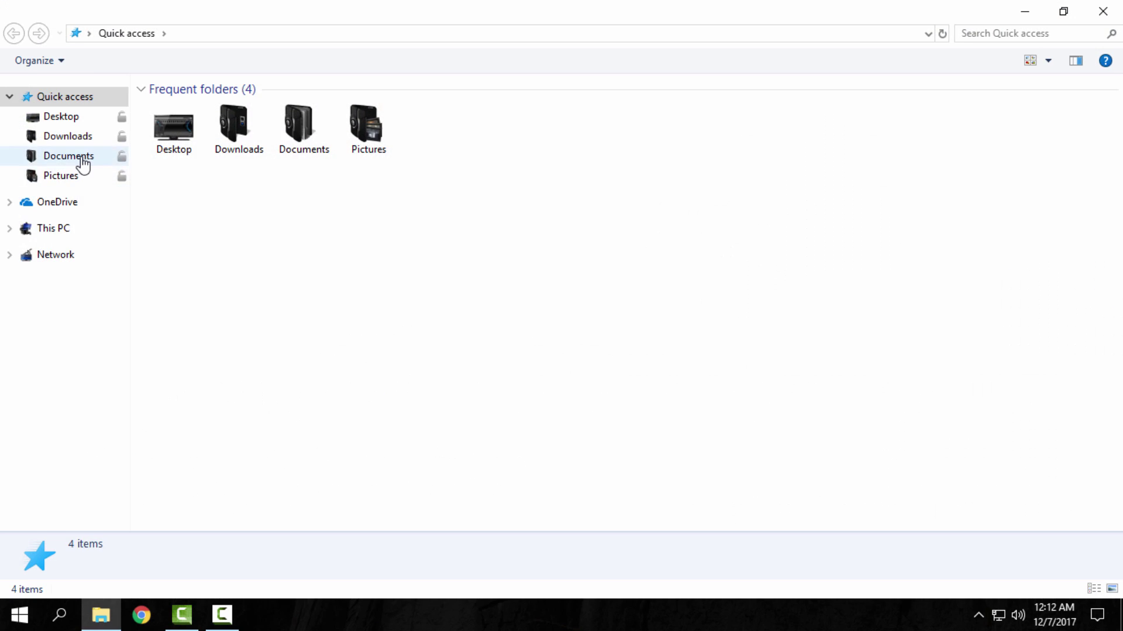
double_click(622, 122)
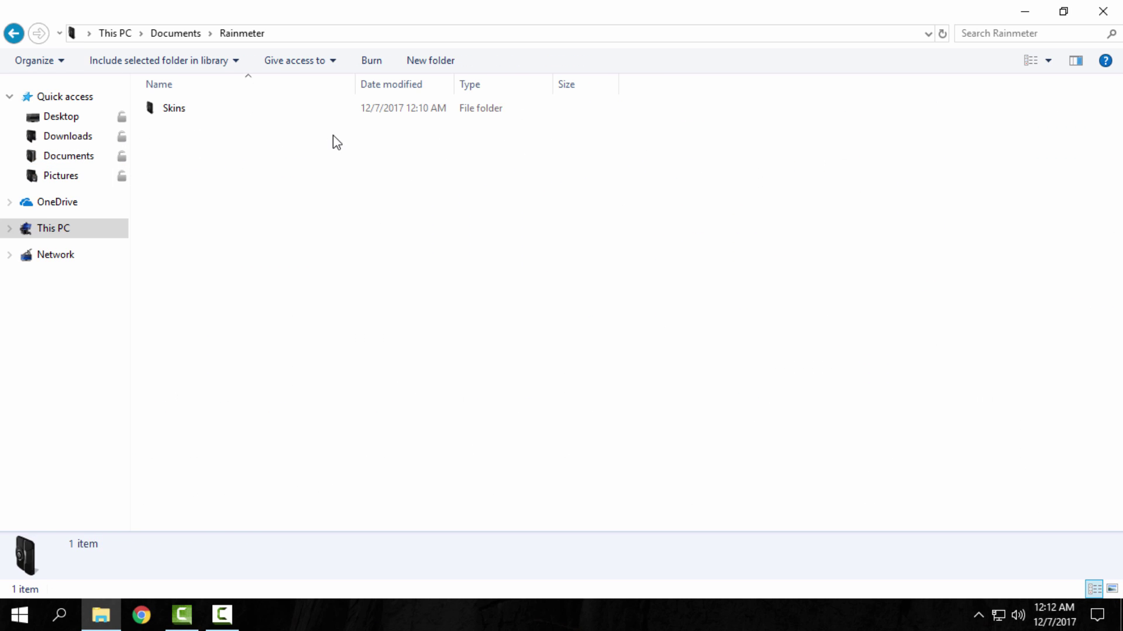
double_click(206, 114)
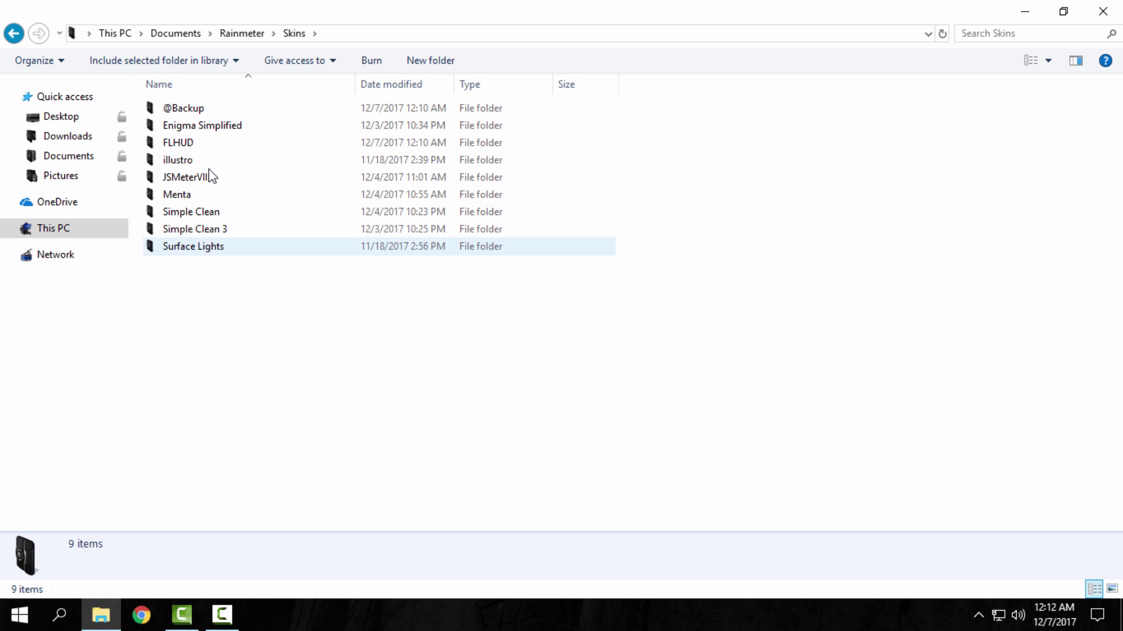
double_click(215, 146)
click(188, 215)
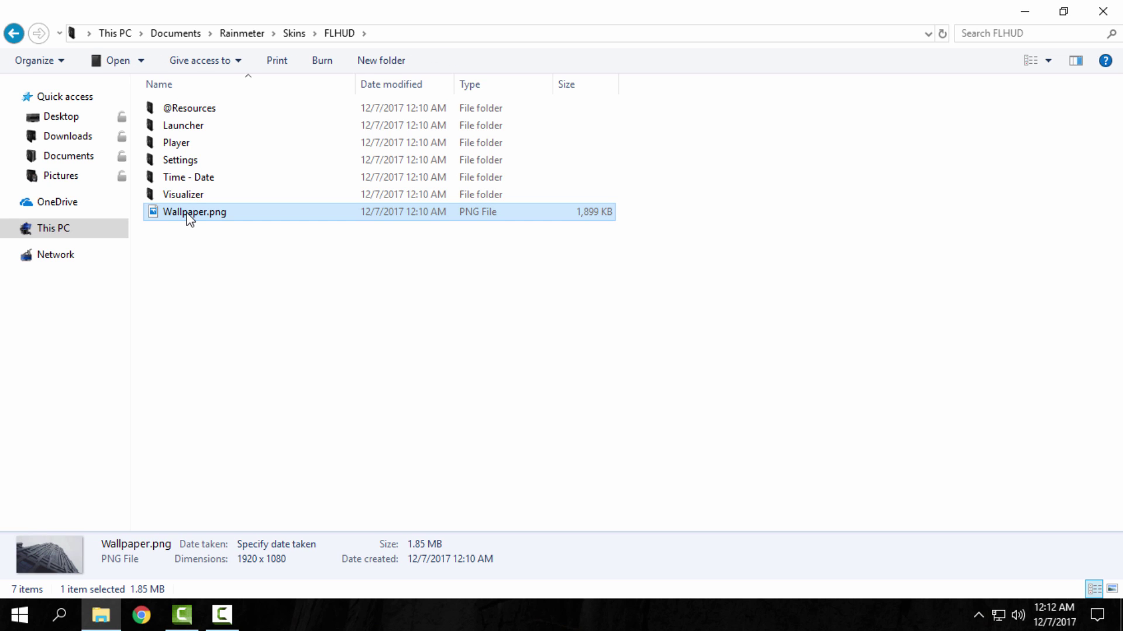
double_click(187, 214)
Refresh the FLHUD folder listing and dismiss the error message.
click(476, 263)
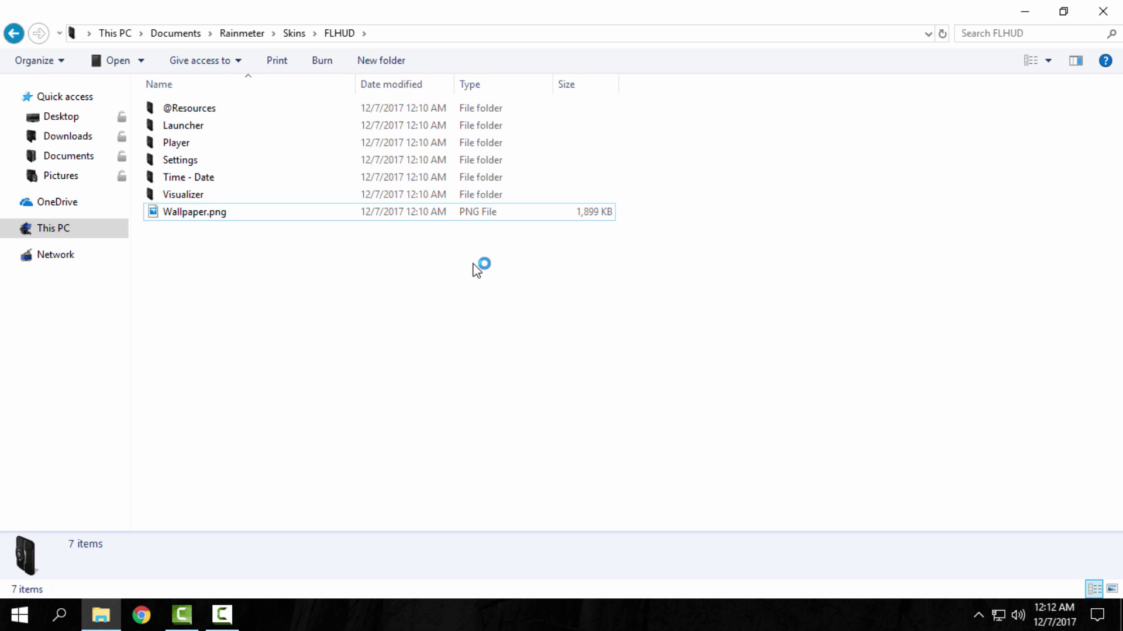
right_click(475, 264)
click(505, 351)
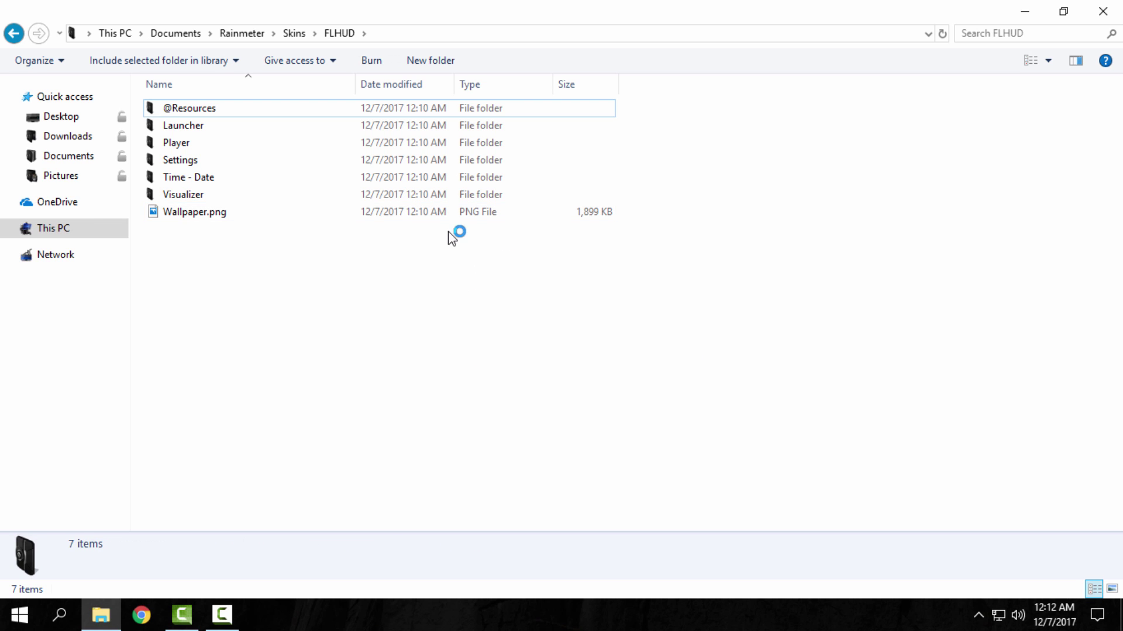
click(444, 217)
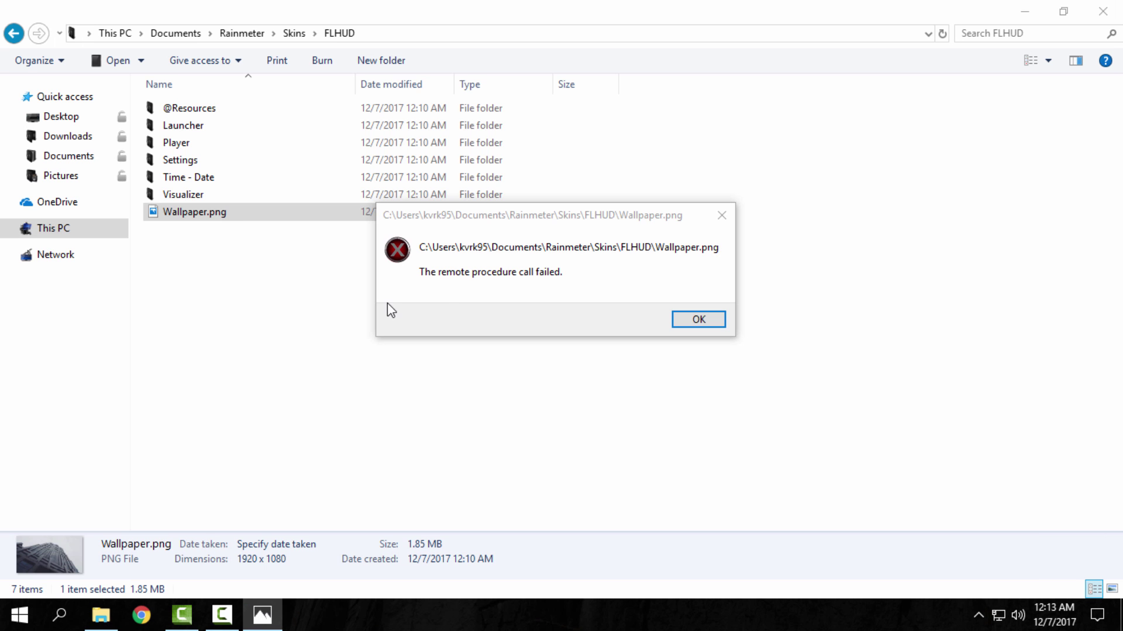
click(699, 320)
right_click(482, 297)
click(507, 384)
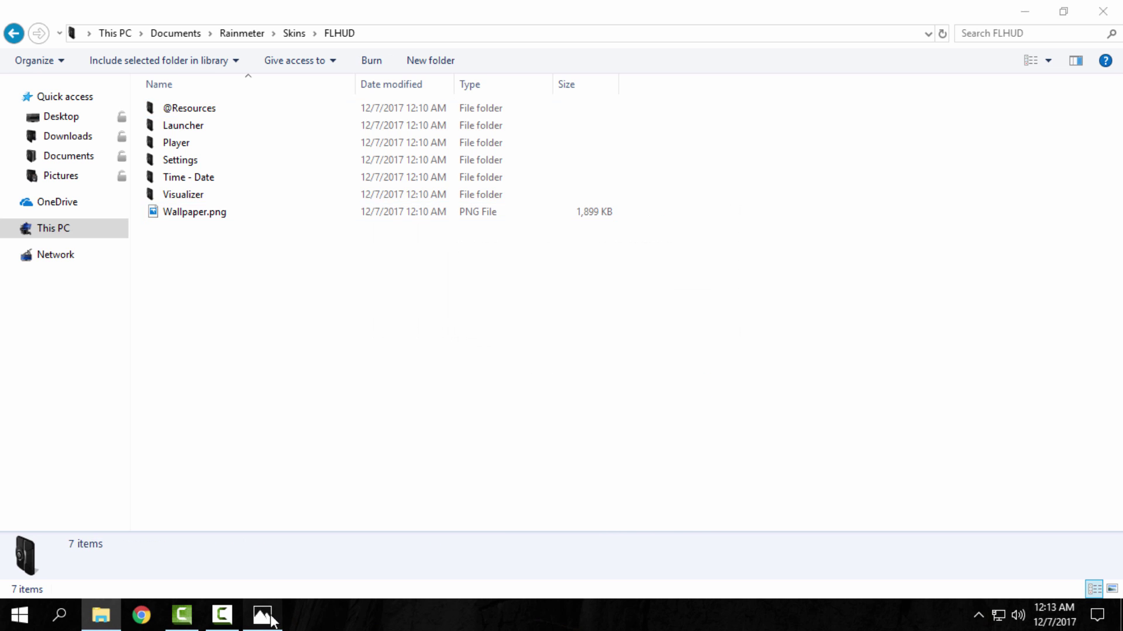
Set Wallpaper.png as the desktop background from Photos, then close Photos.
click(271, 620)
right_click(492, 282)
mouse_move(516, 286)
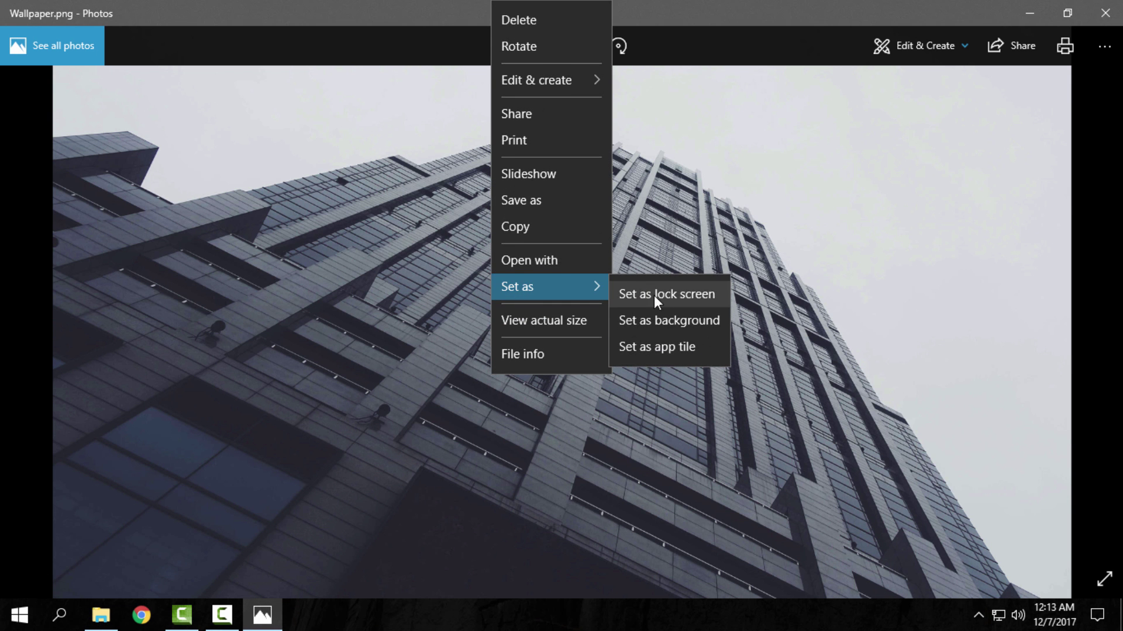
click(666, 323)
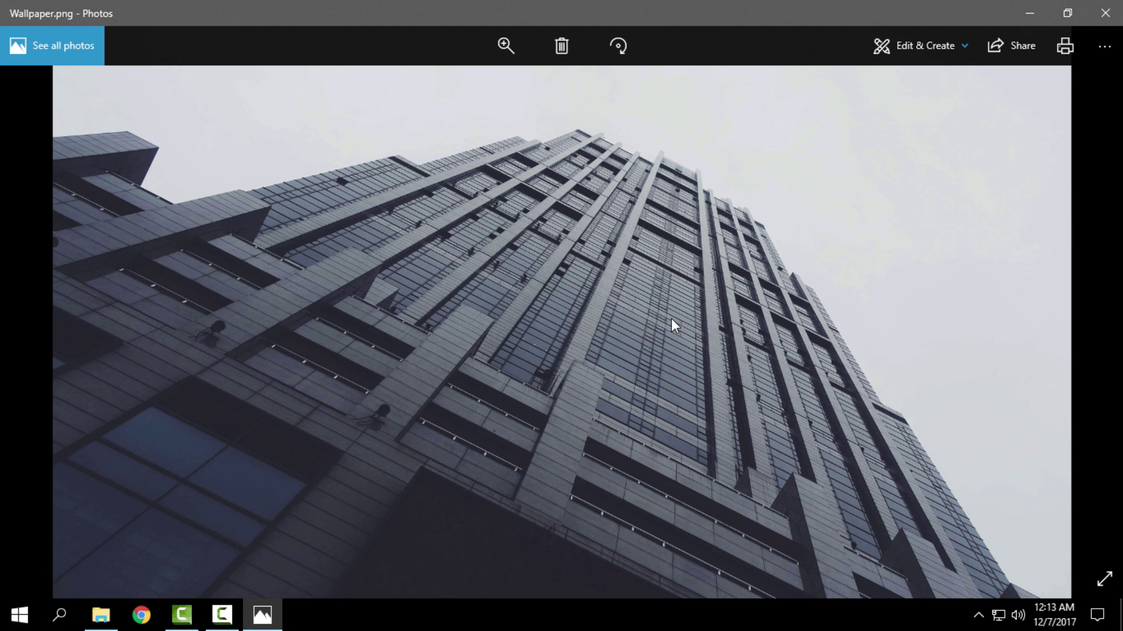
click(1103, 22)
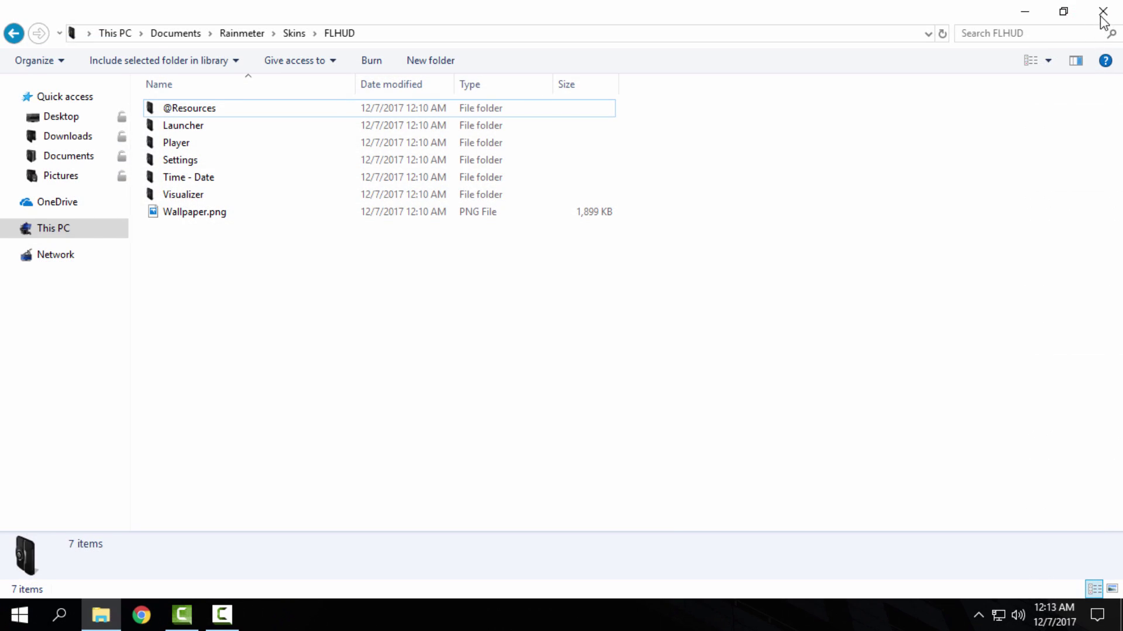
Close File Explorer and drag the clock/date skin to the centre of the desktop.
click(1100, 18)
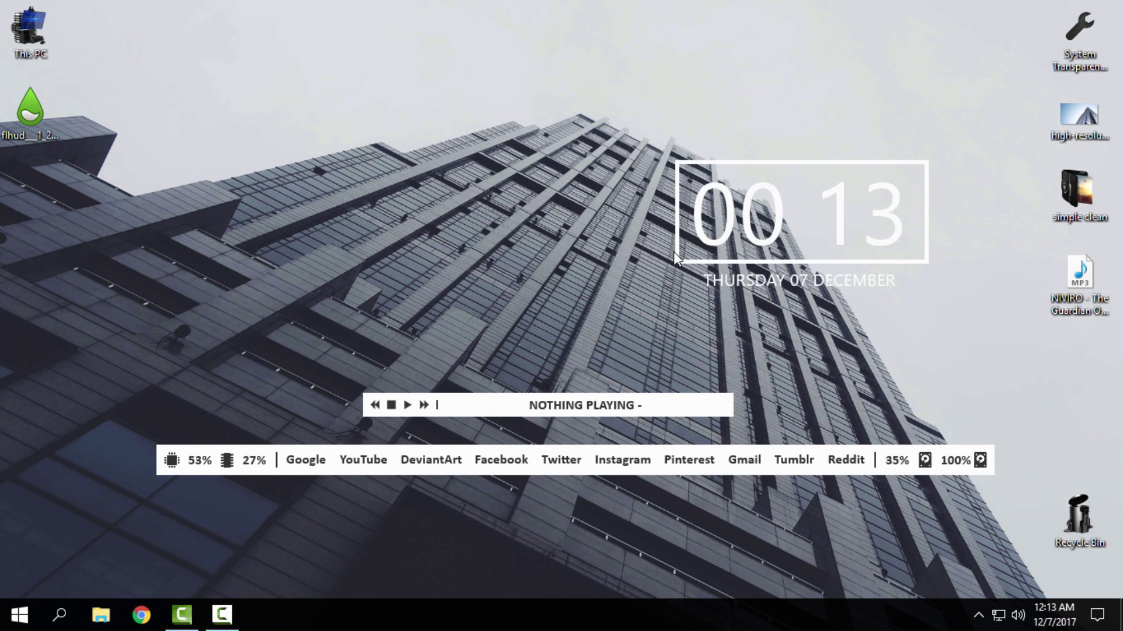
drag(676, 261, 437, 272)
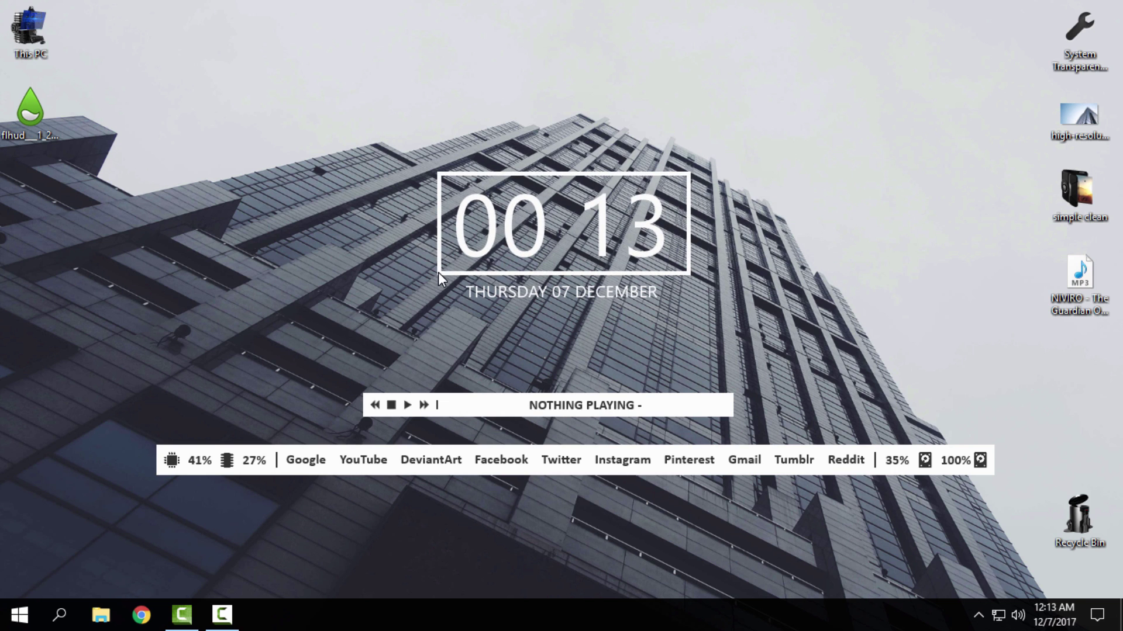
Play the NIVIRO MP3, minimize the media player, and drag the visualizer down above the launcher bar.
double_click(1077, 291)
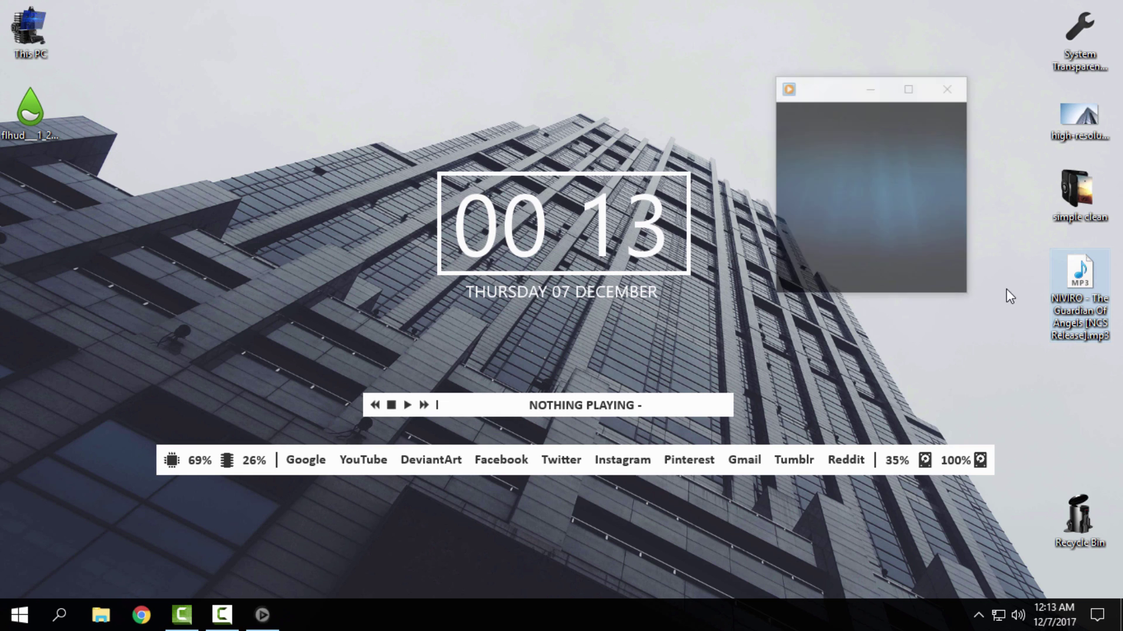
click(871, 89)
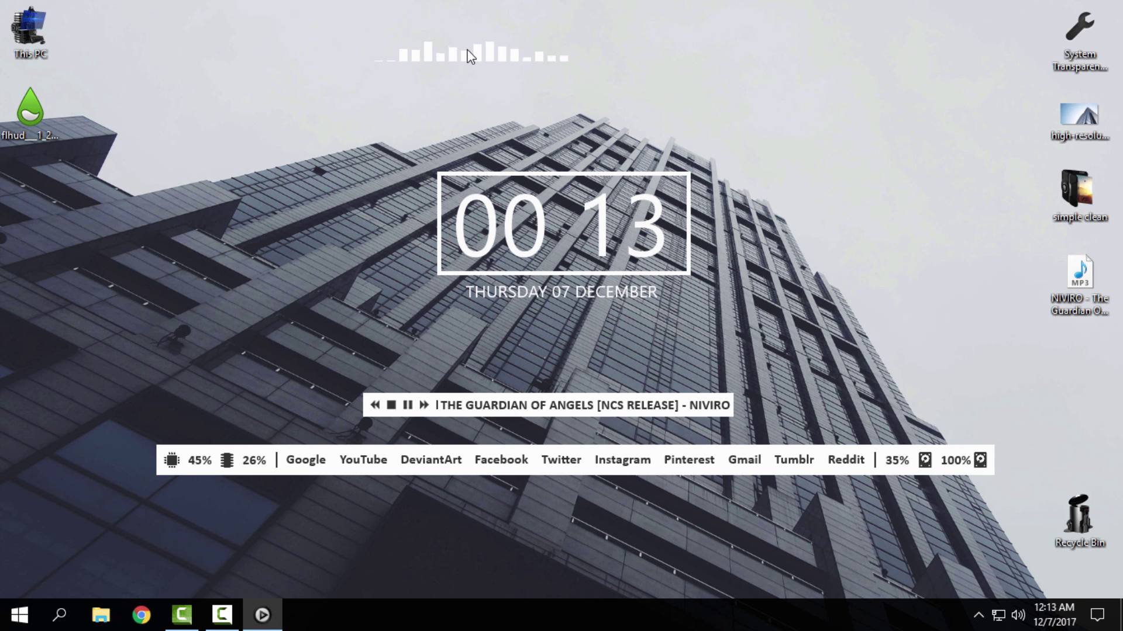
drag(465, 53, 510, 421)
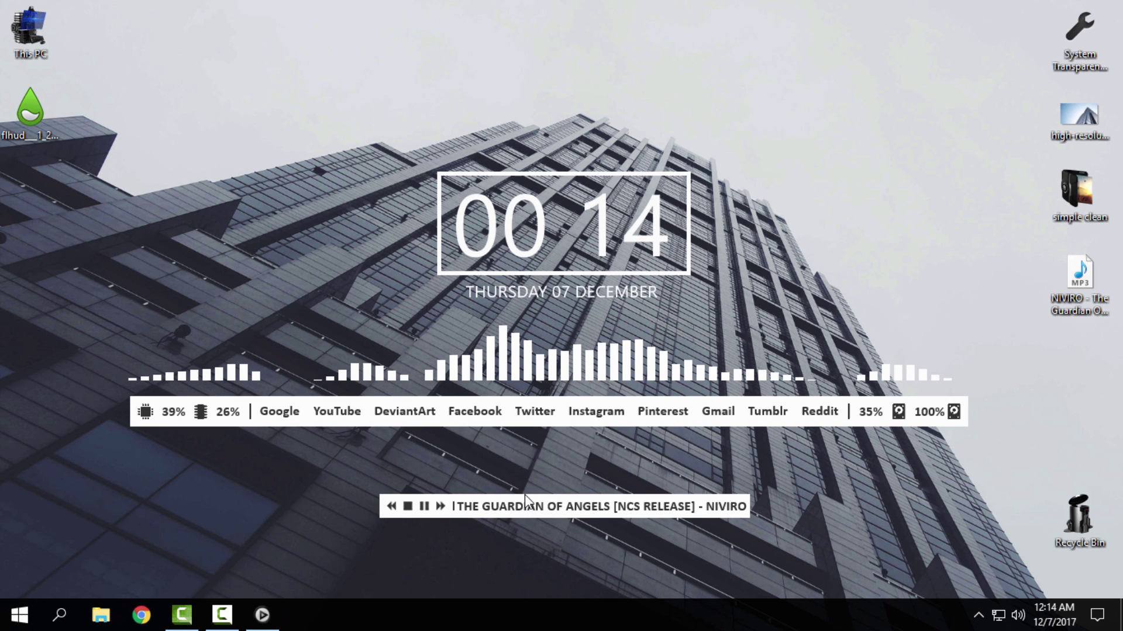
Move the player bar up under the launcher bar and drag the clock to the right.
drag(525, 500, 546, 458)
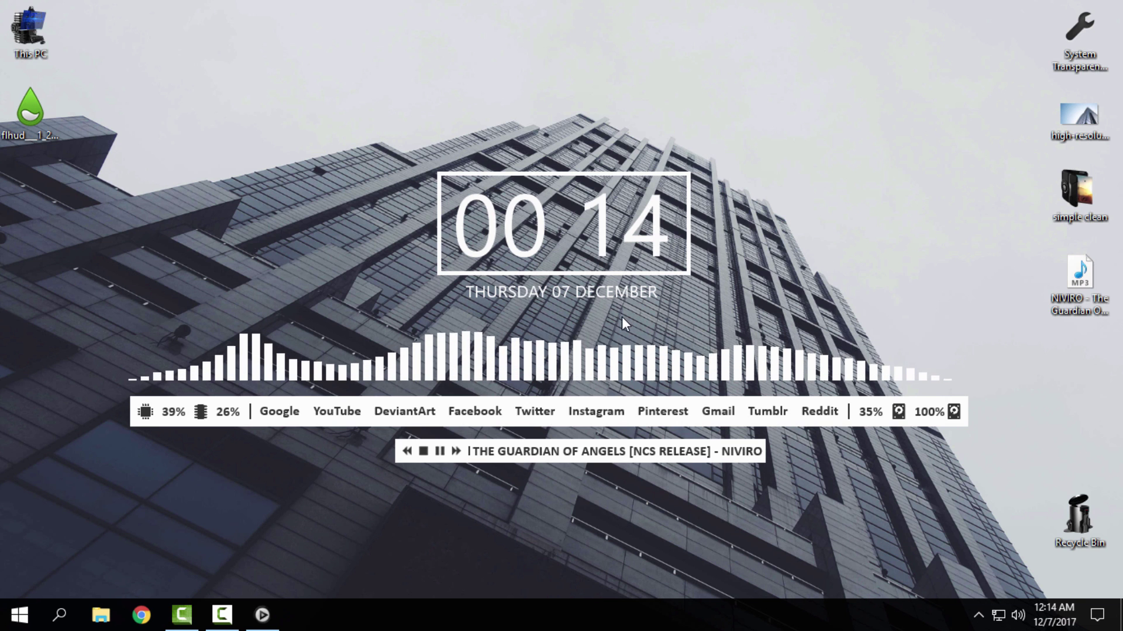
drag(659, 176, 777, 146)
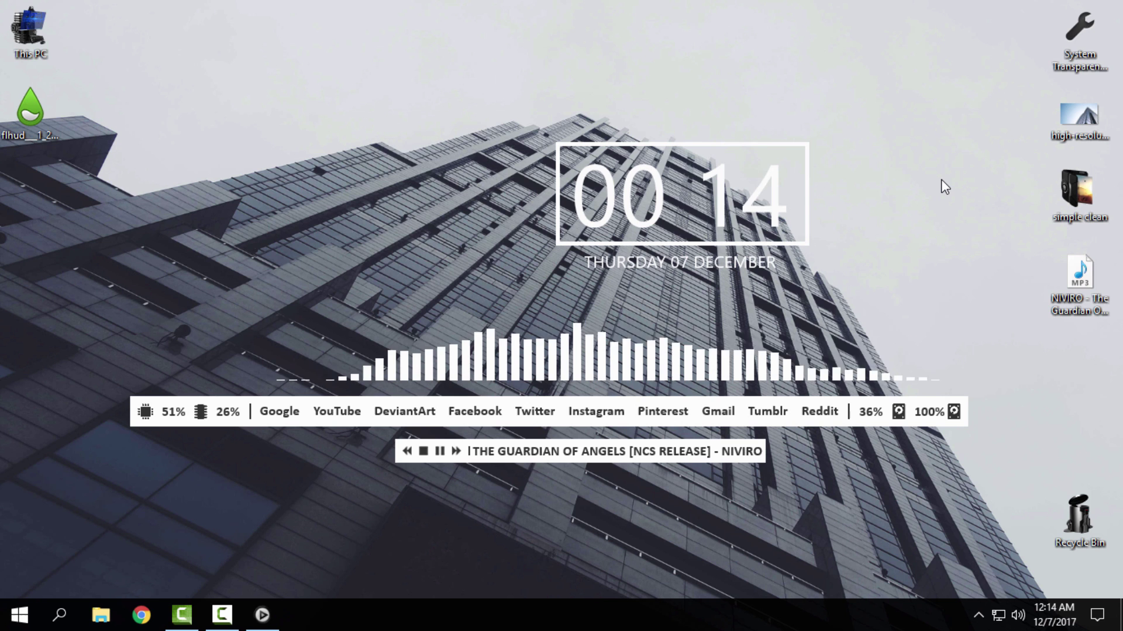